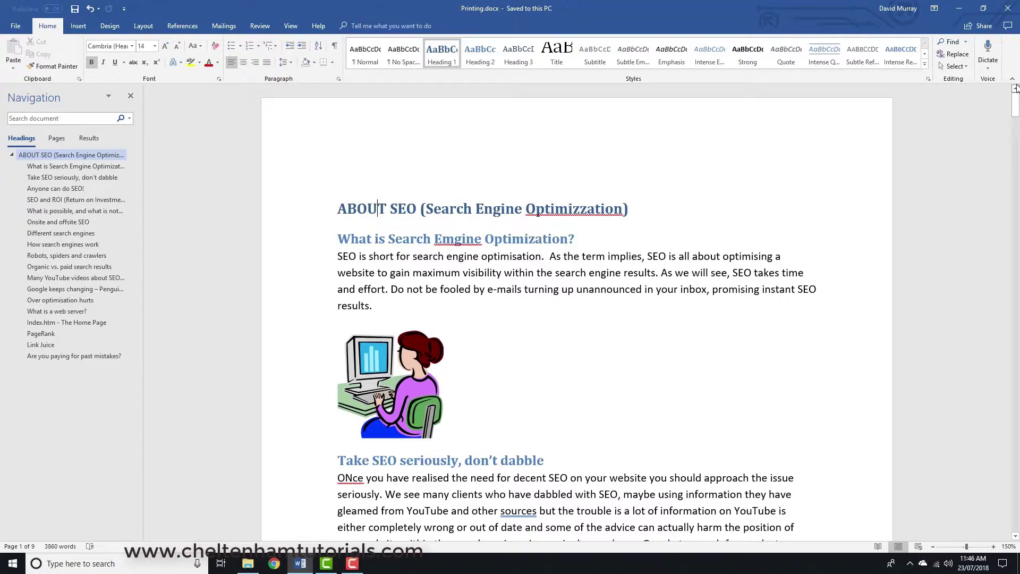
# - Start the spelling and grammar check with F7 and bring up the Review proofing tools
pyautogui.press('F7')
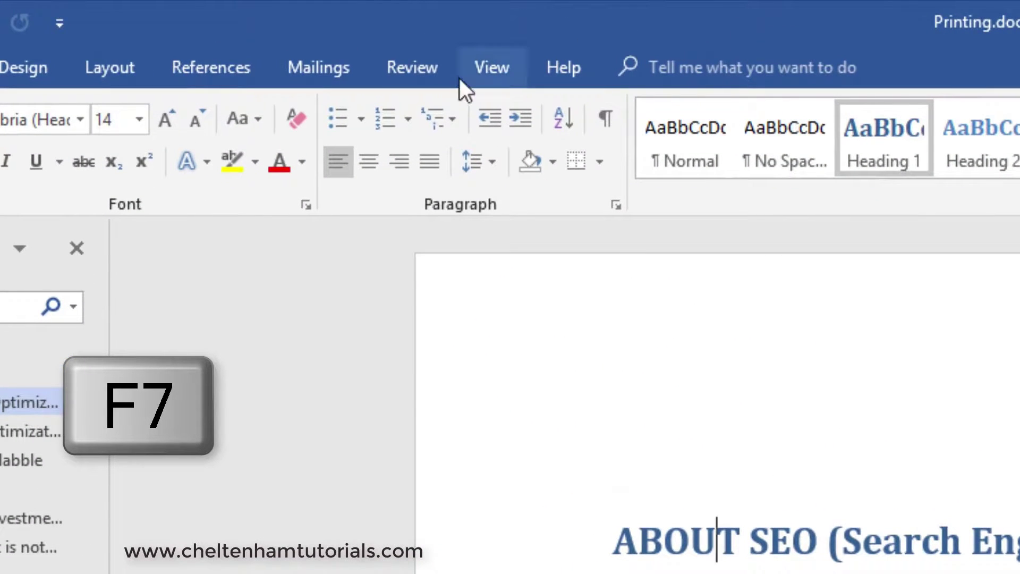
pyautogui.click(411, 69)
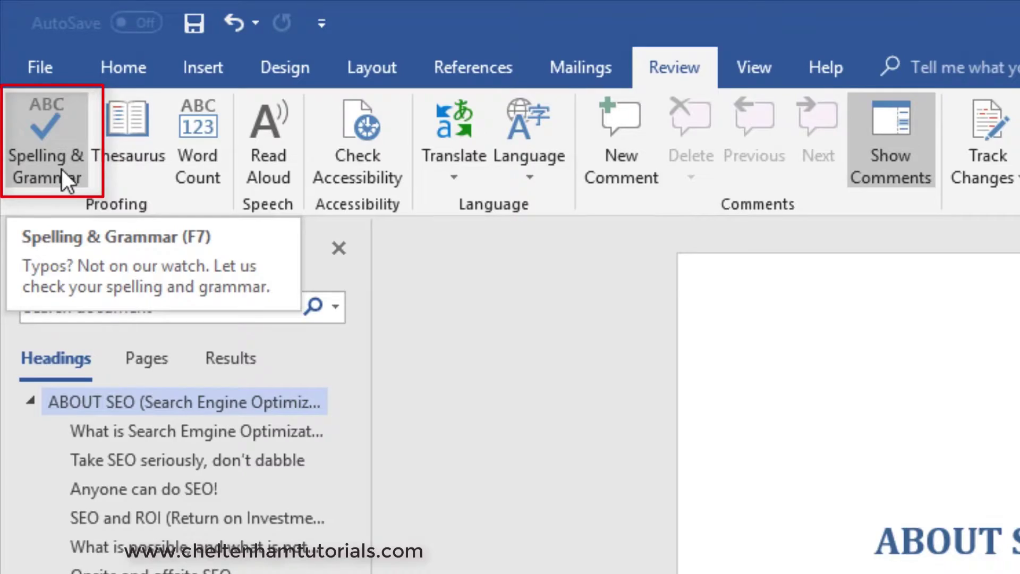
# - Accept Editor fixes: Optimization, Engine, Once, and a comma after sources
pyautogui.click(53, 160)
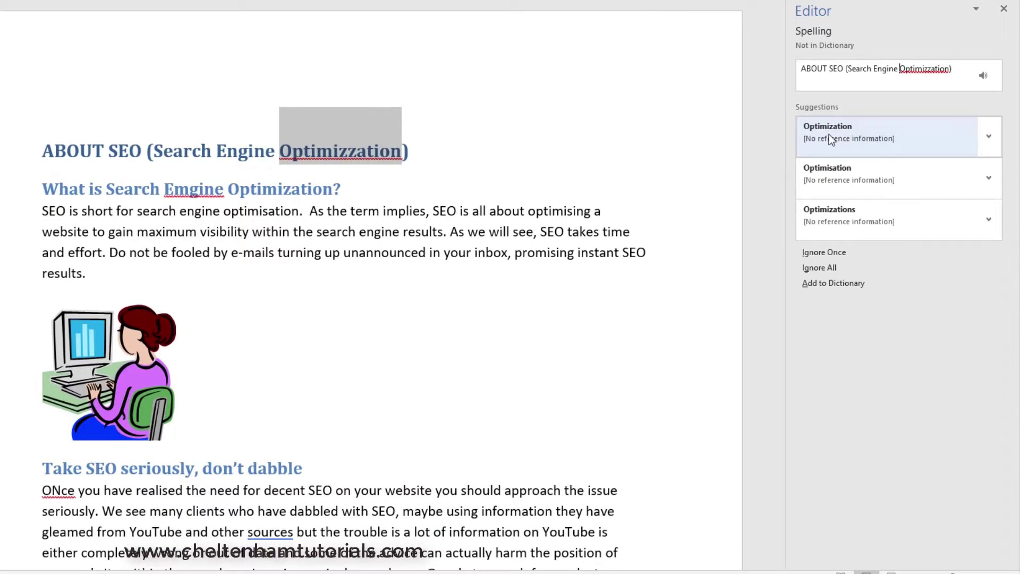
pyautogui.click(702, 222)
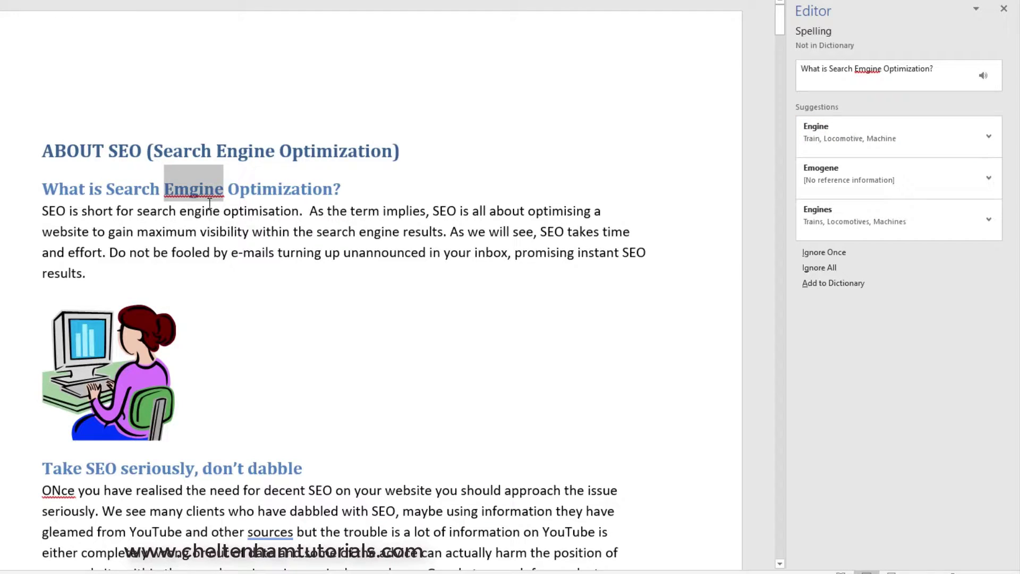
pyautogui.click(821, 134)
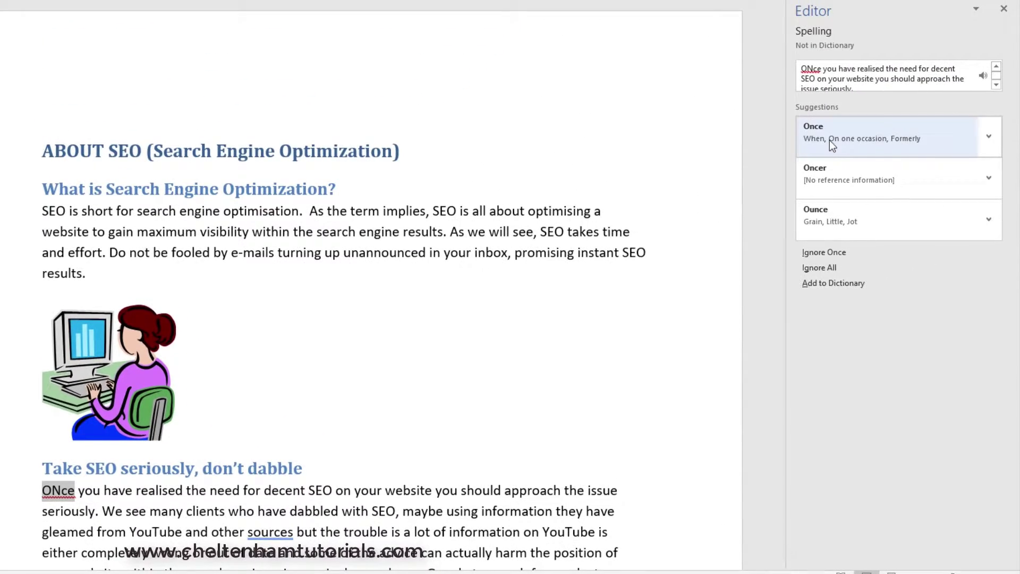
pyautogui.click(829, 139)
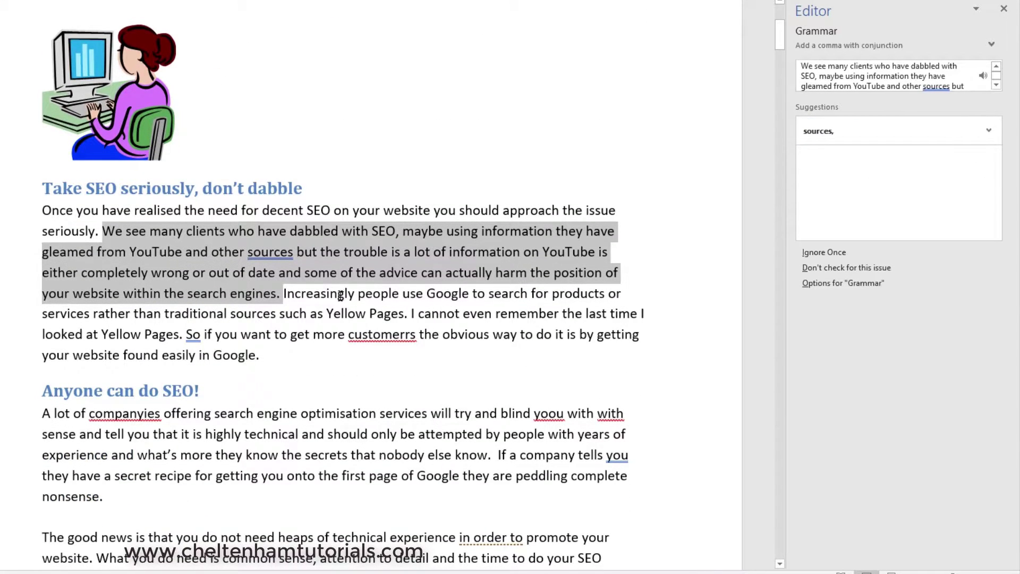
pyautogui.click(825, 133)
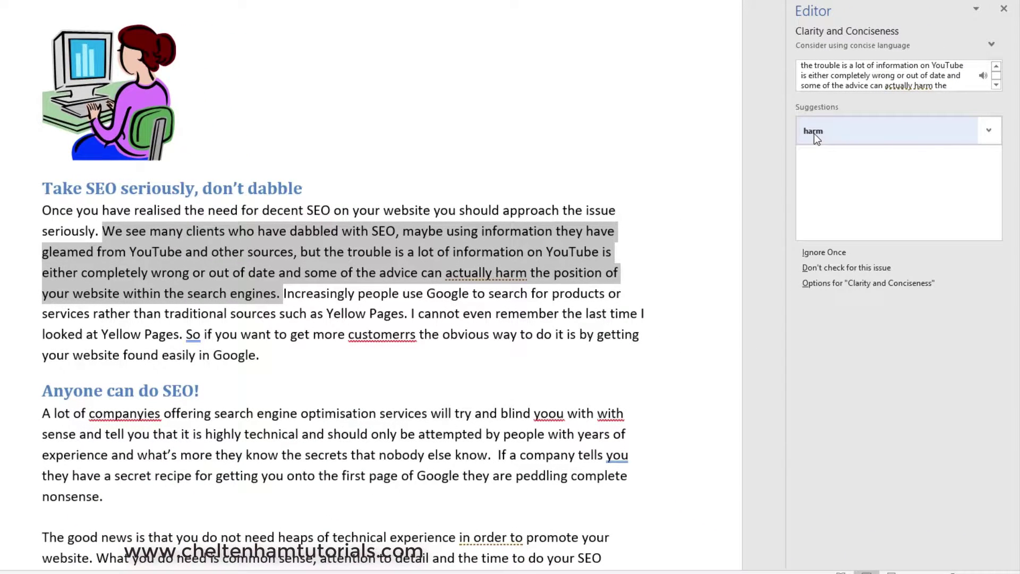
# - Accept fixes: 'harm', customers, companies, you, delete repeated 'with', commas after So and tells you
pyautogui.click(814, 133)
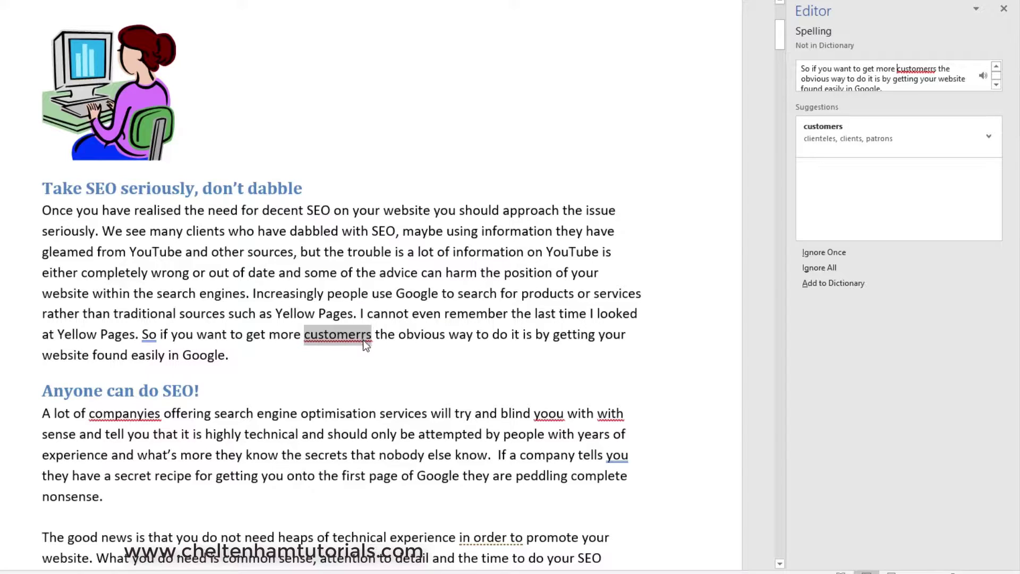
pyautogui.click(821, 133)
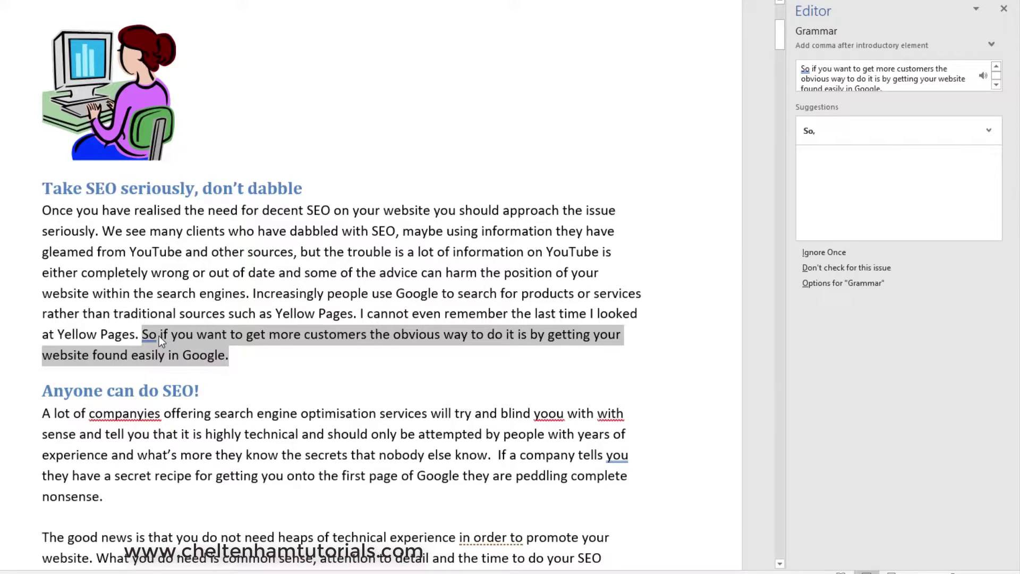
pyautogui.click(828, 133)
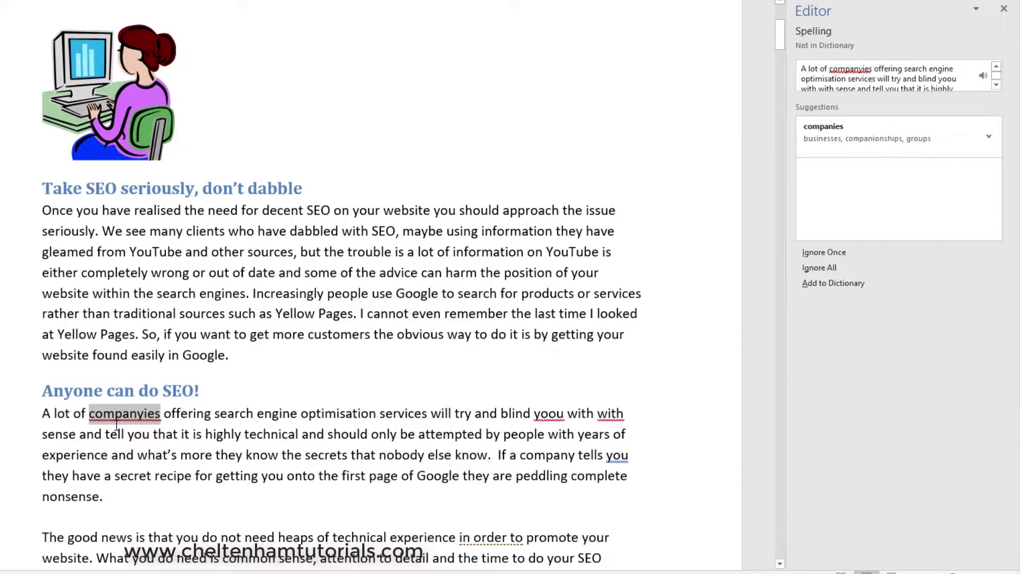
pyautogui.click(822, 139)
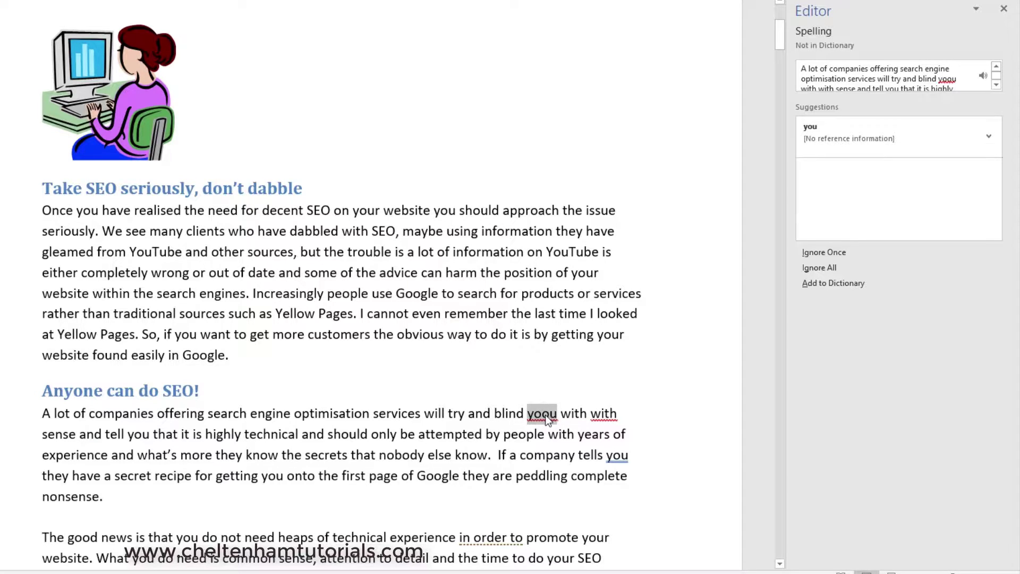
pyautogui.click(820, 138)
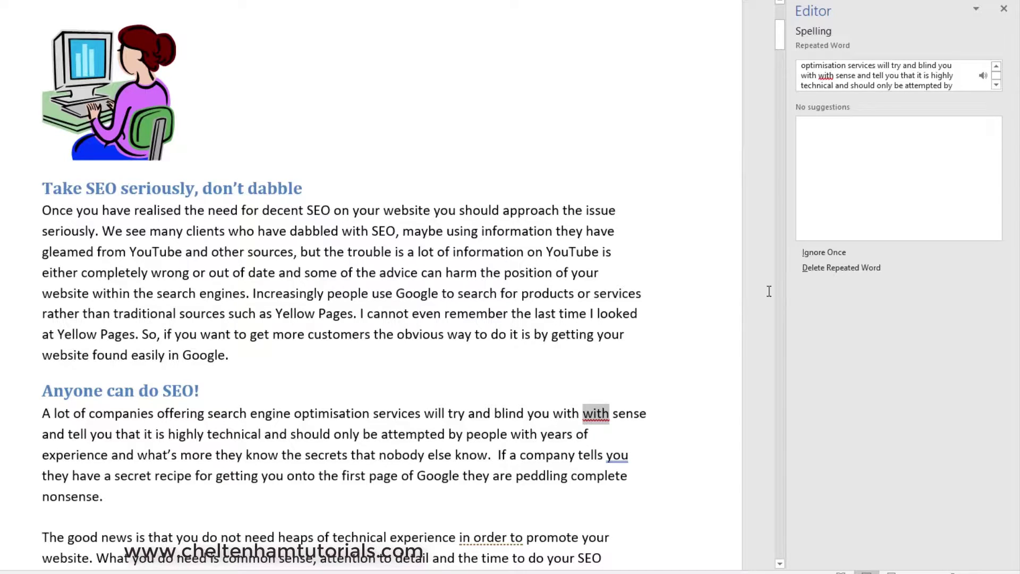
pyautogui.click(820, 269)
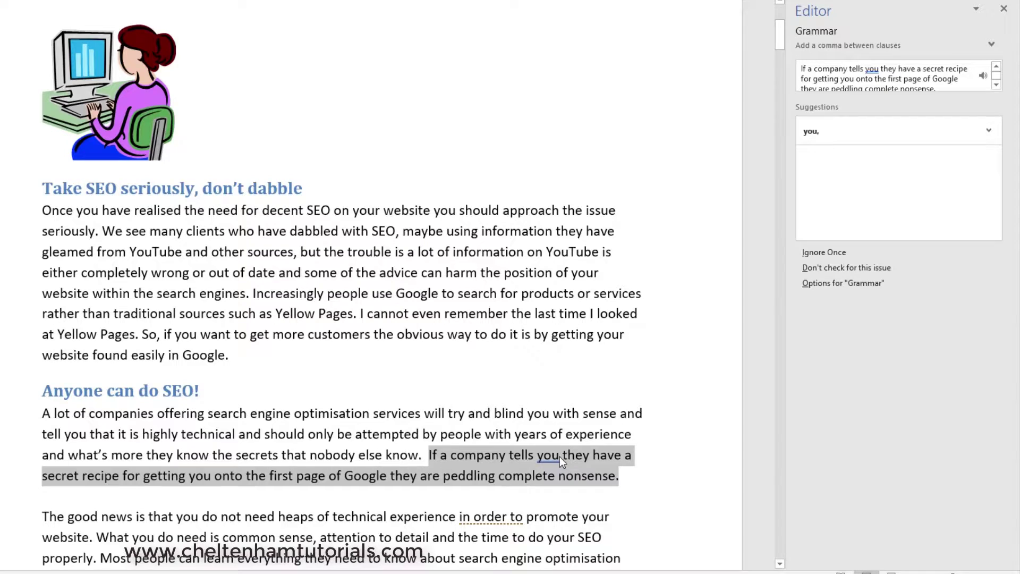
pyautogui.click(825, 135)
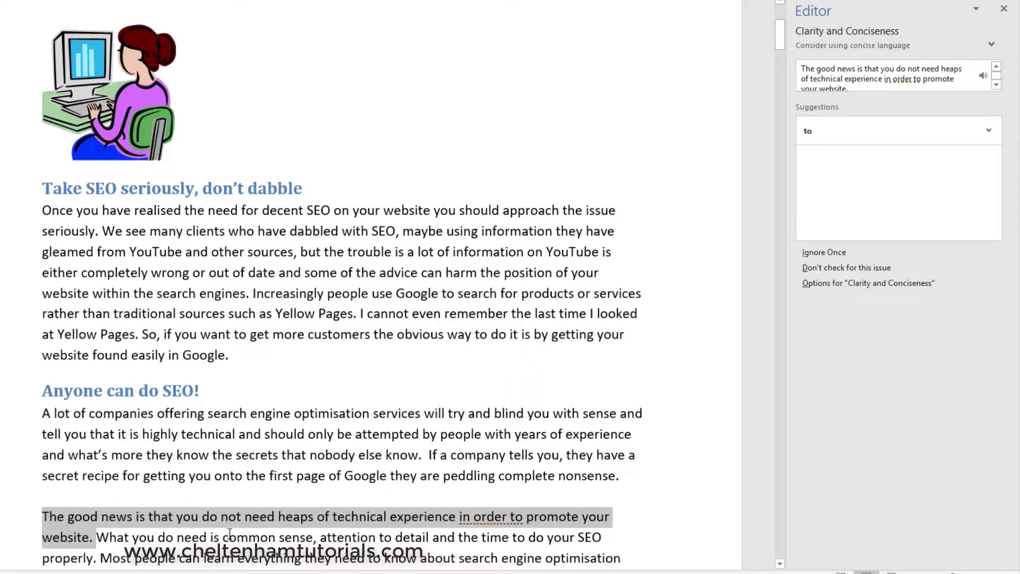
# - Replace 'in order to' with 'to' and add commas after optimisation, Obviously and competitors
pyautogui.click(809, 132)
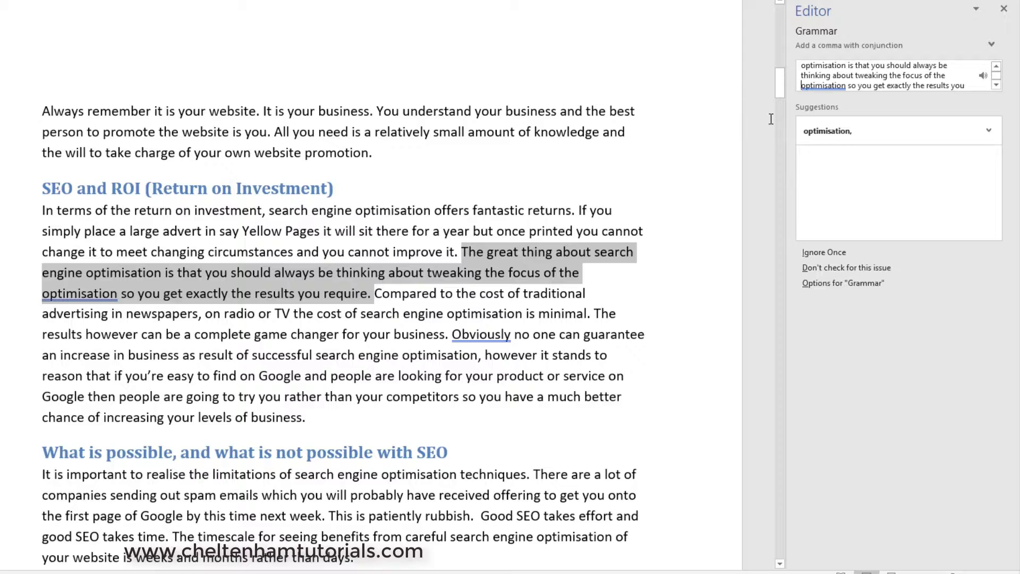
pyautogui.click(819, 136)
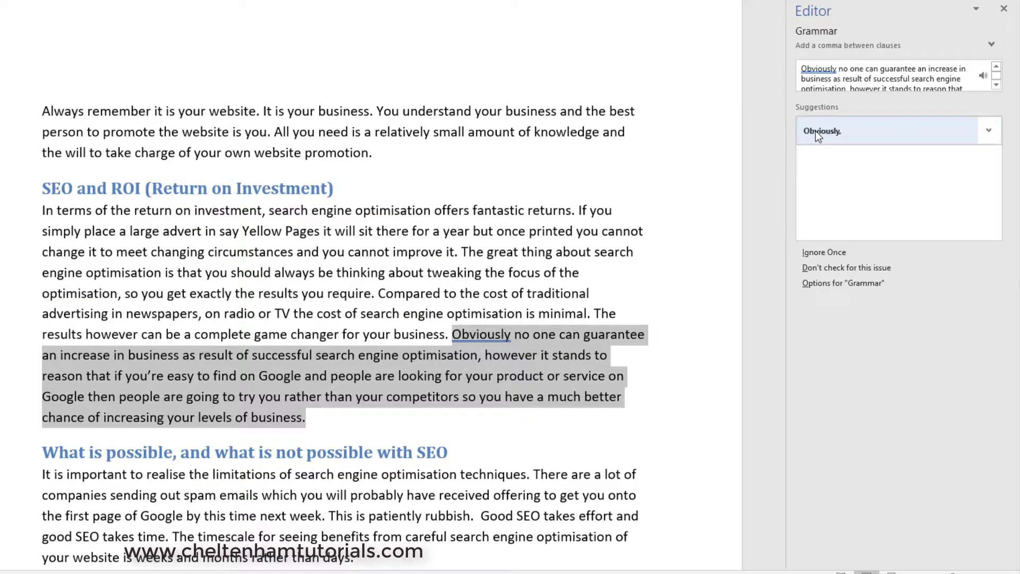
pyautogui.click(819, 137)
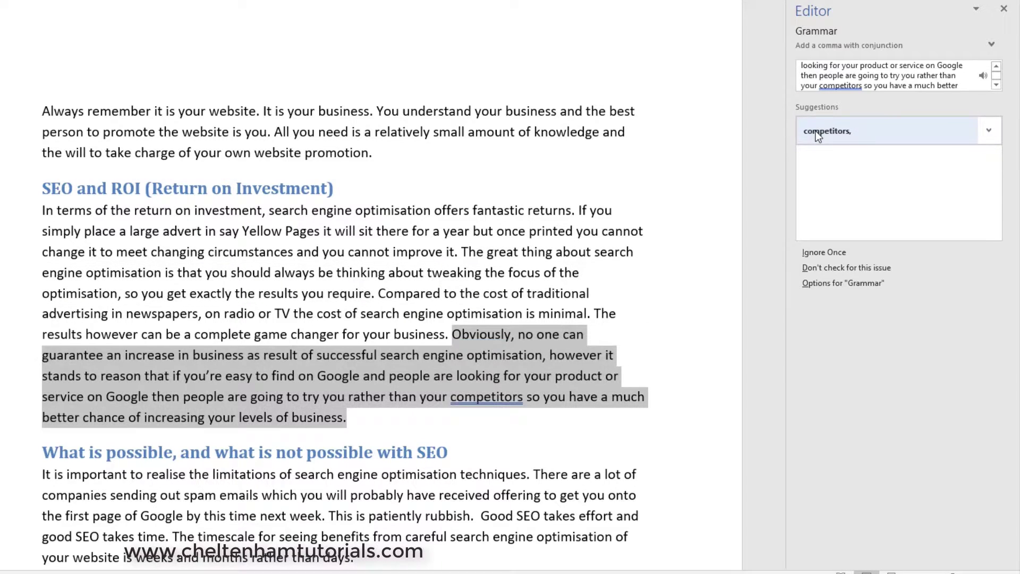
pyautogui.click(820, 132)
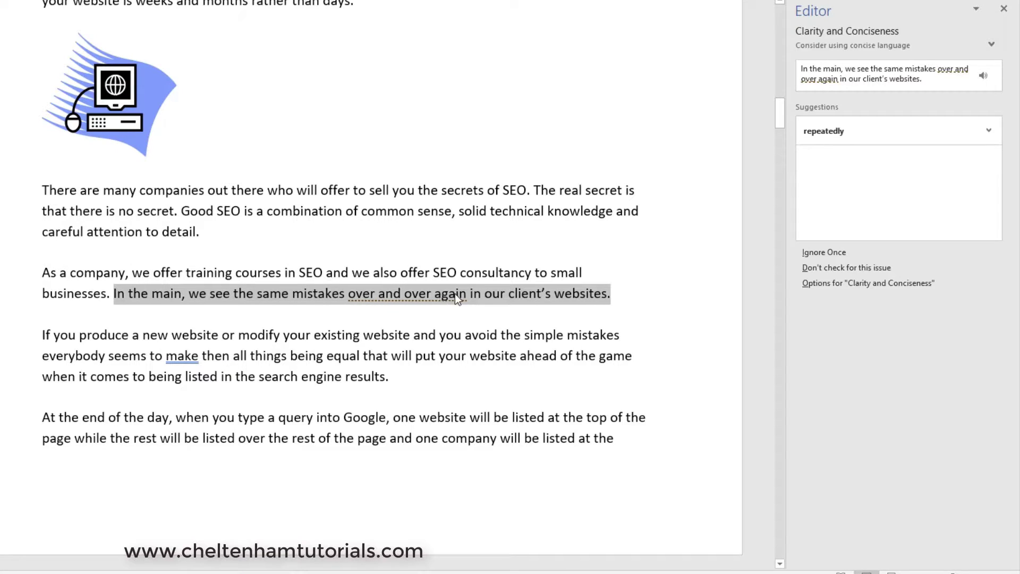
# - Use 'repeatedly', add a comma after make, drop 'particular' before website, and use 'daily'
pyautogui.click(829, 133)
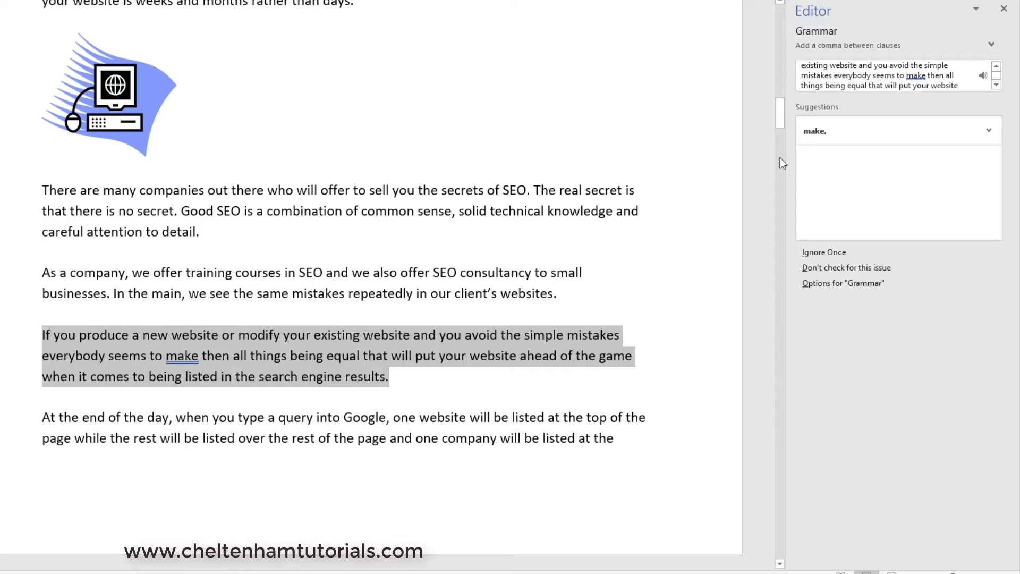
pyautogui.click(823, 132)
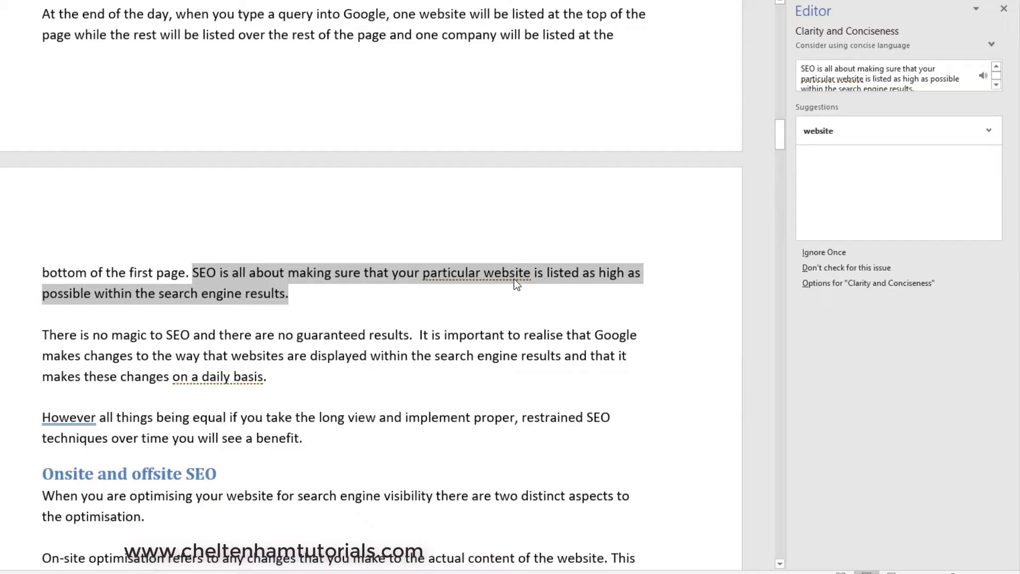
pyautogui.click(825, 131)
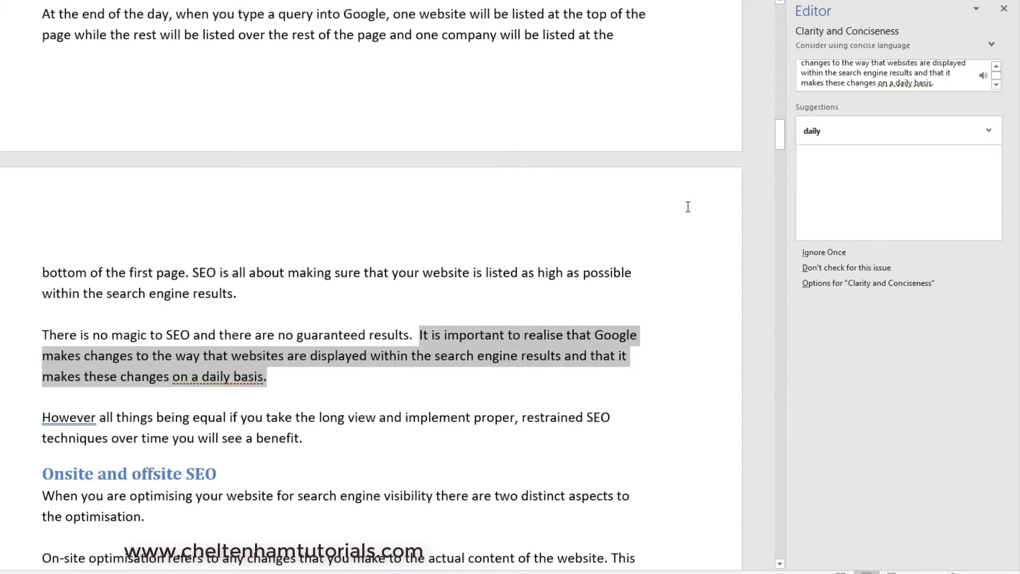
pyautogui.click(815, 133)
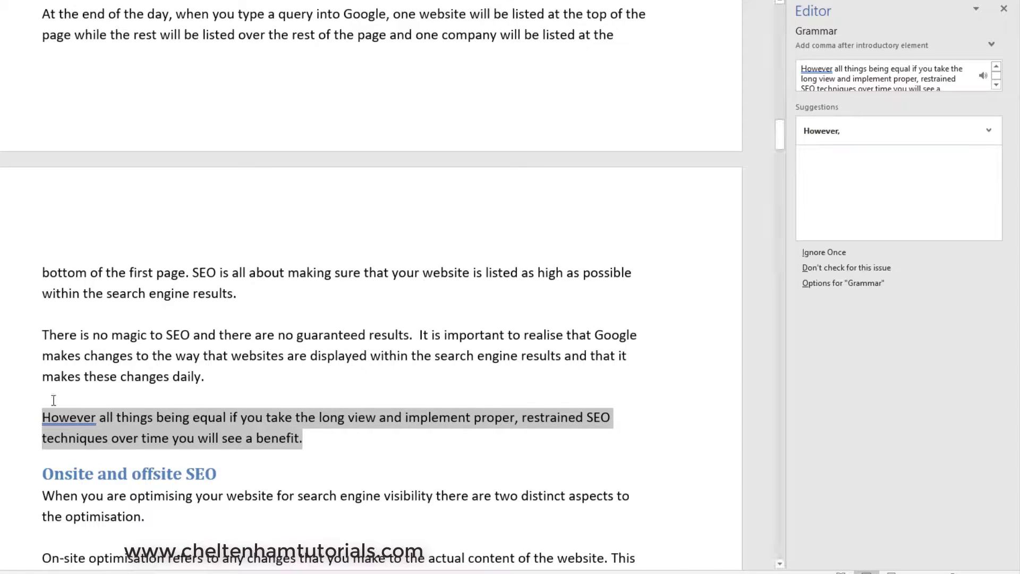
# - Add a comma after the opening However and scroll back to the document's top
pyautogui.click(832, 134)
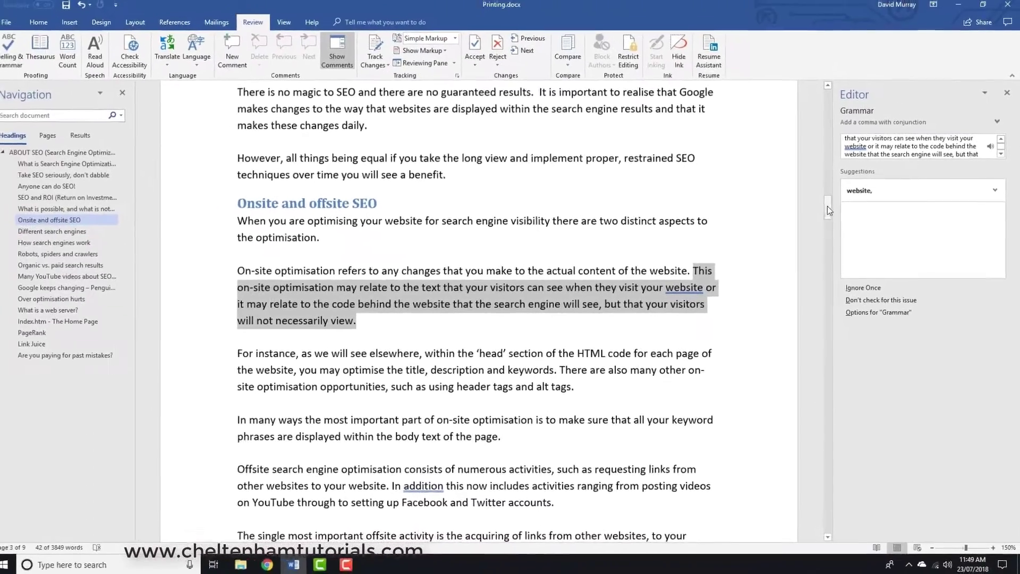
pyautogui.moveTo(791, 163); pyautogui.dragTo(798, 27)
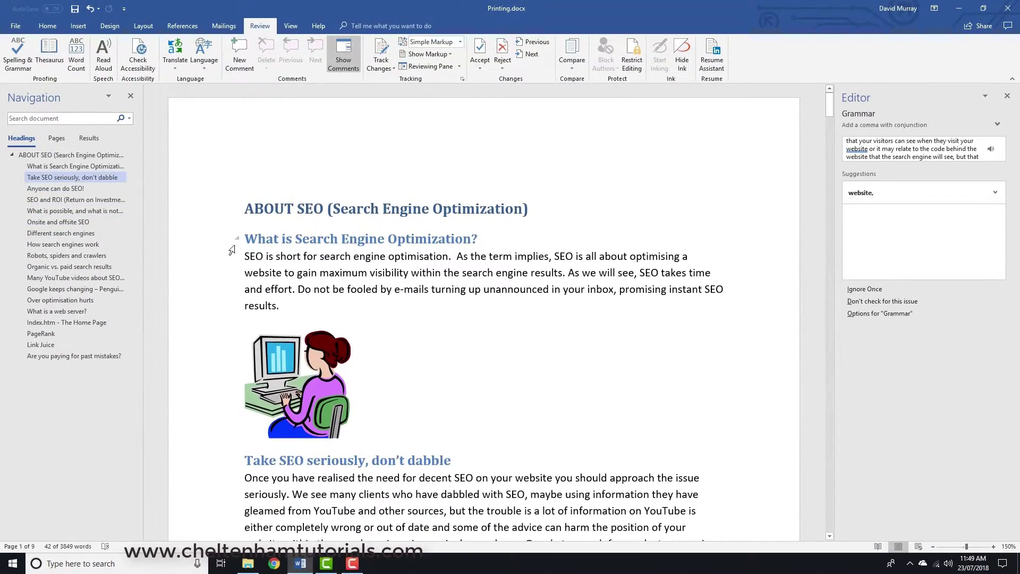
# - Stop and close Read Aloud, then select the first body paragraph under the SEO heading
pyautogui.click(207, 238)
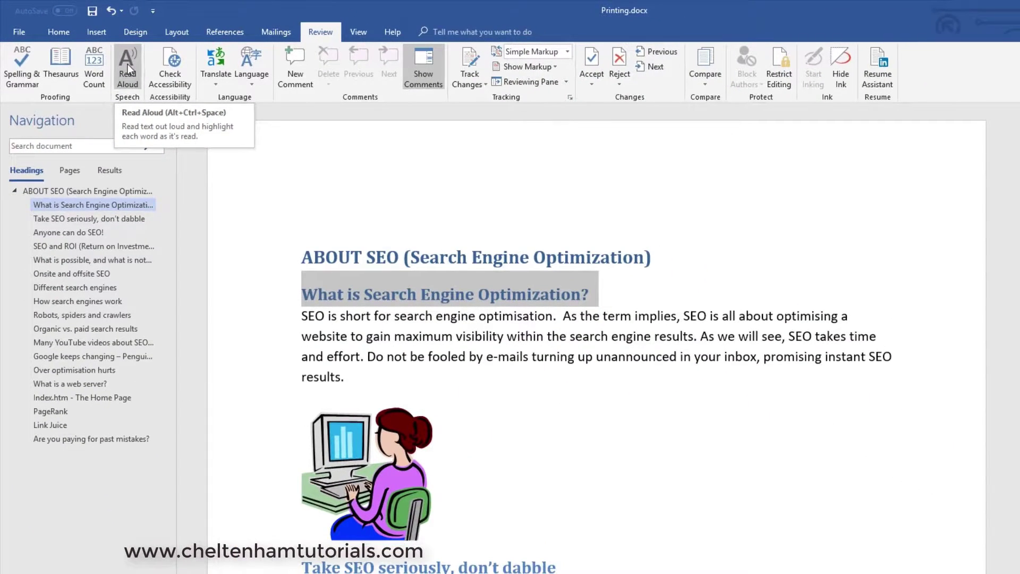
pyautogui.click(127, 63)
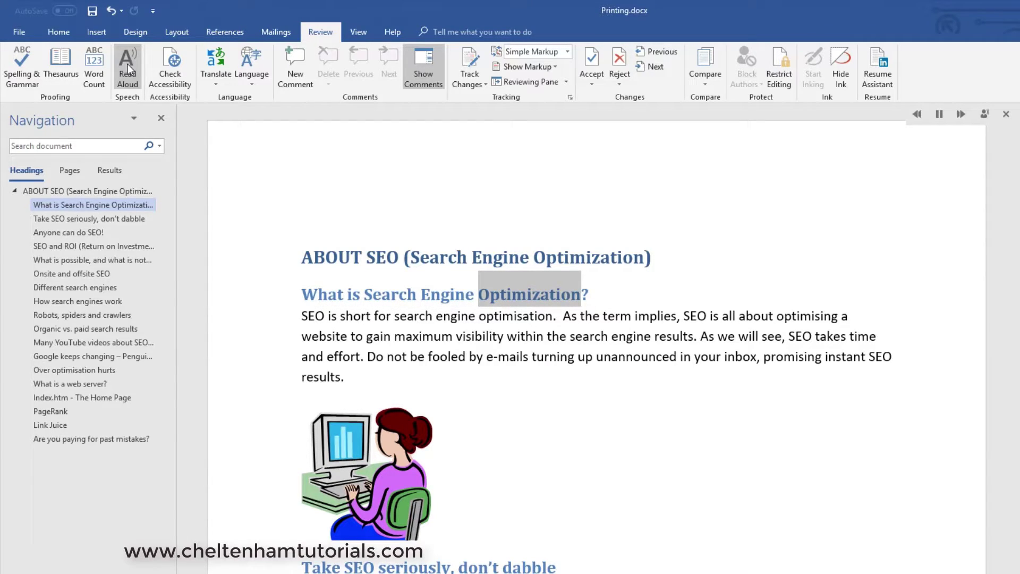
pyautogui.click(243, 343)
pyautogui.doubleClick(243, 346)
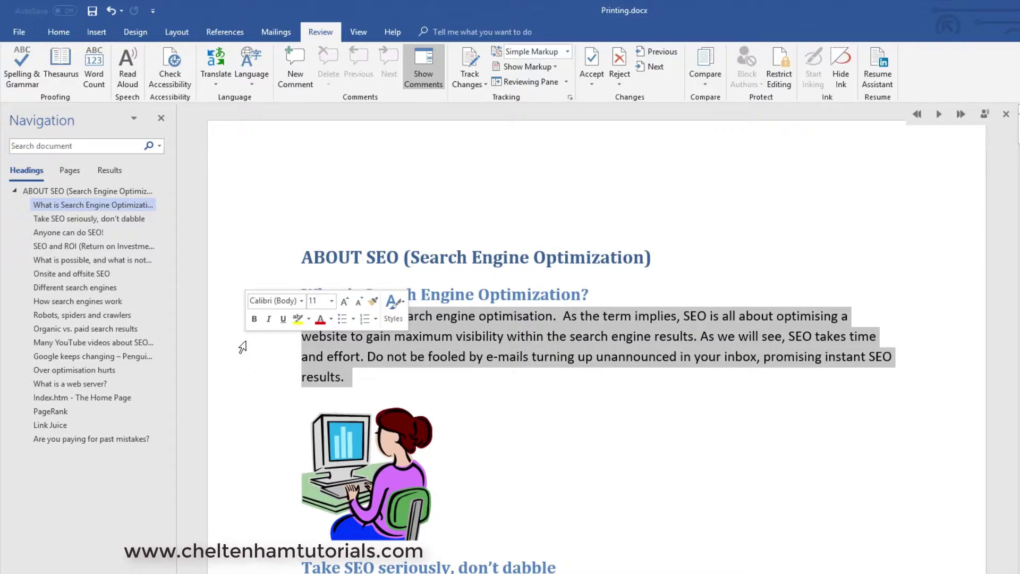
pyautogui.click(127, 61)
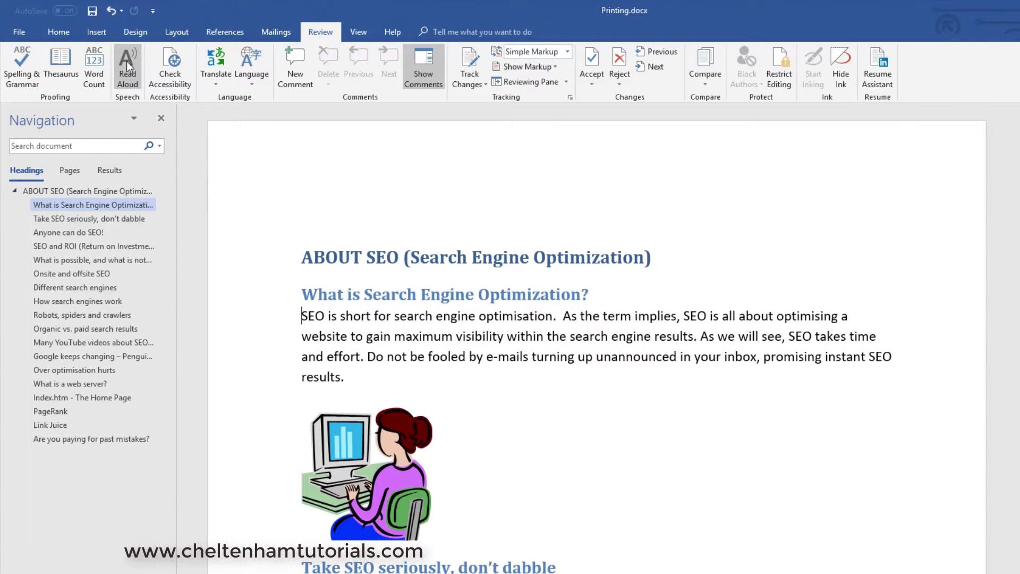
pyautogui.doubleClick(201, 319)
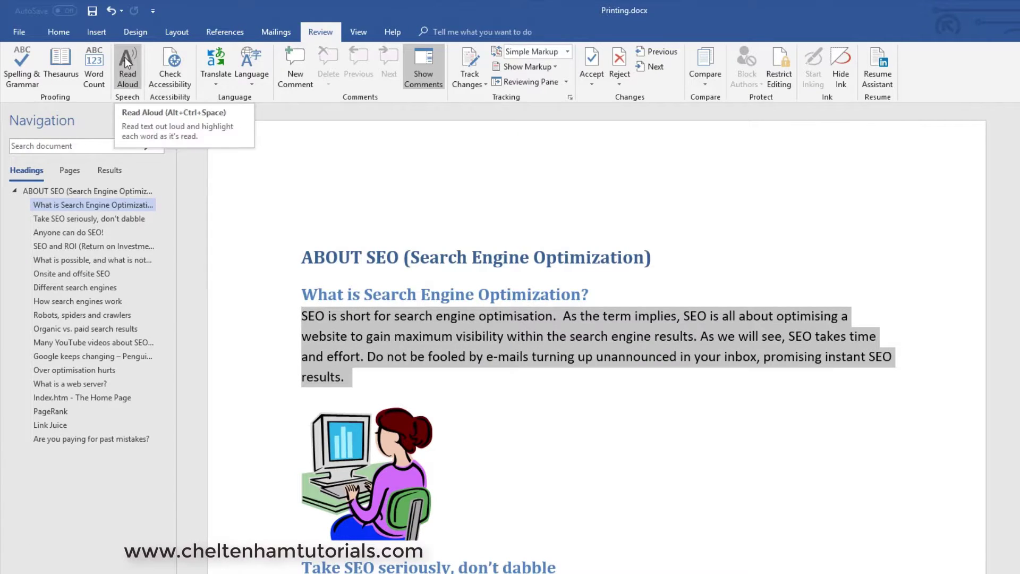
# - Have Read Aloud read out the selected first paragraph
pyautogui.click(125, 57)
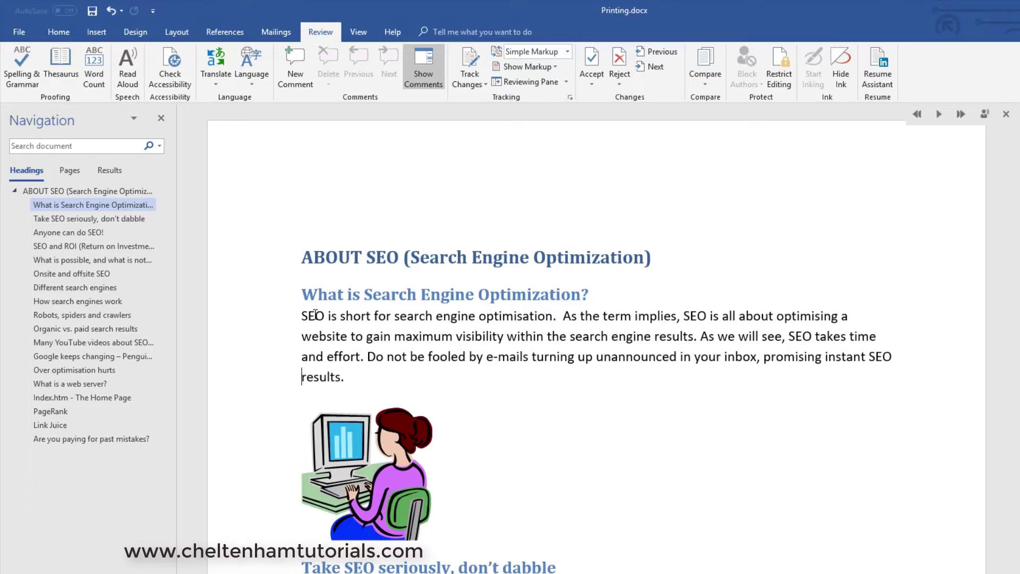
pyautogui.scroll(-5, 316, 314)
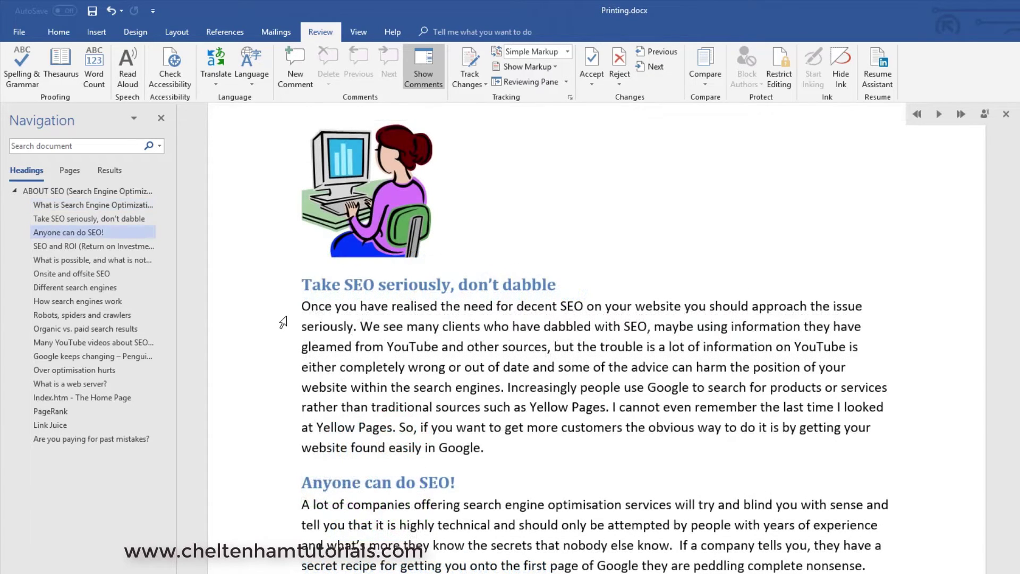
pyautogui.scroll(5, 284, 322)
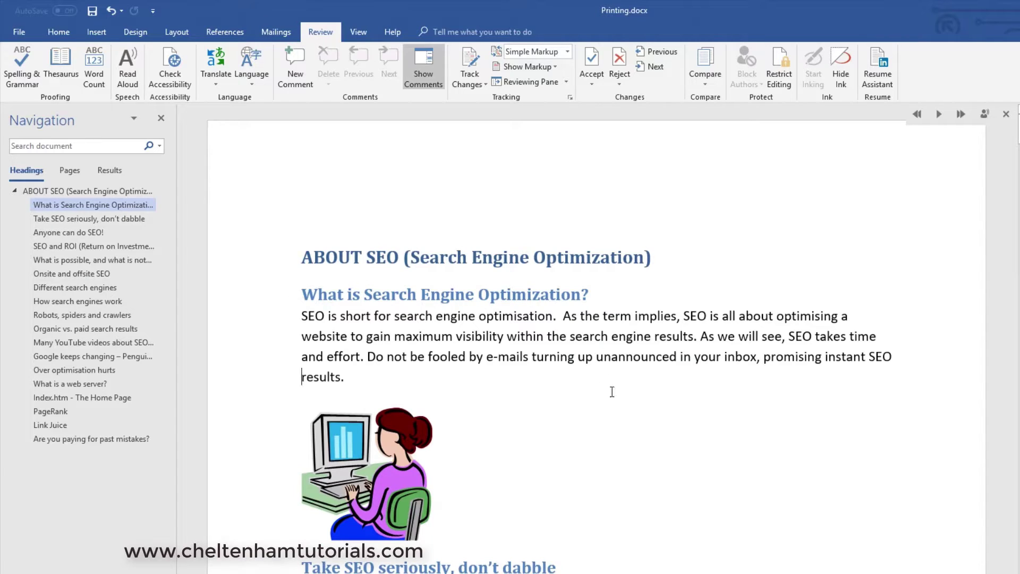
pyautogui.scroll(-2, 607, 401)
pyautogui.scroll(-3, 607, 401)
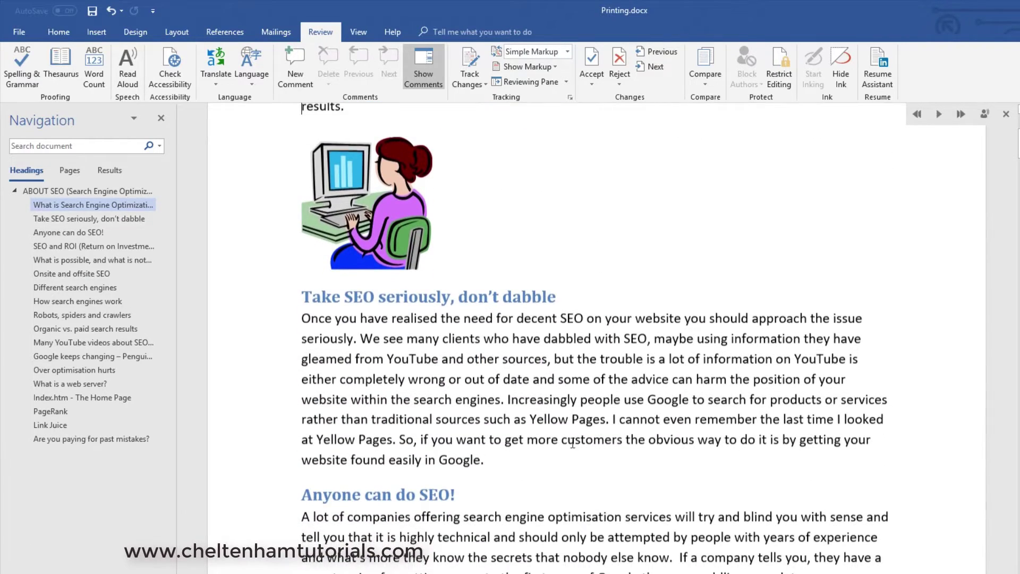
pyautogui.click(553, 462)
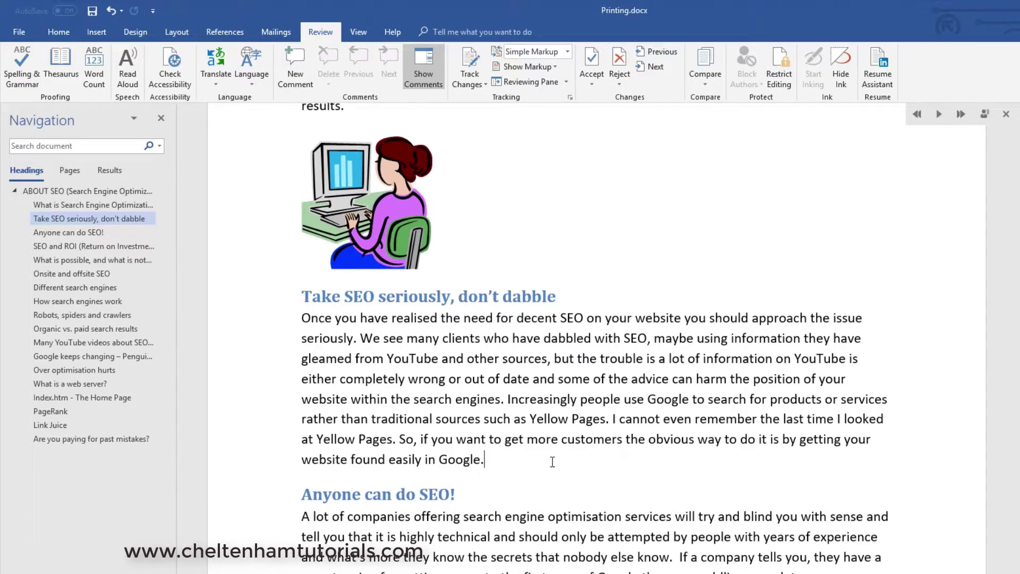
# - Show the Print screen previewing the SEO document on the ECOSYS P3060dn with 1 copy
pyautogui.hotkey('ctrl', 'p')
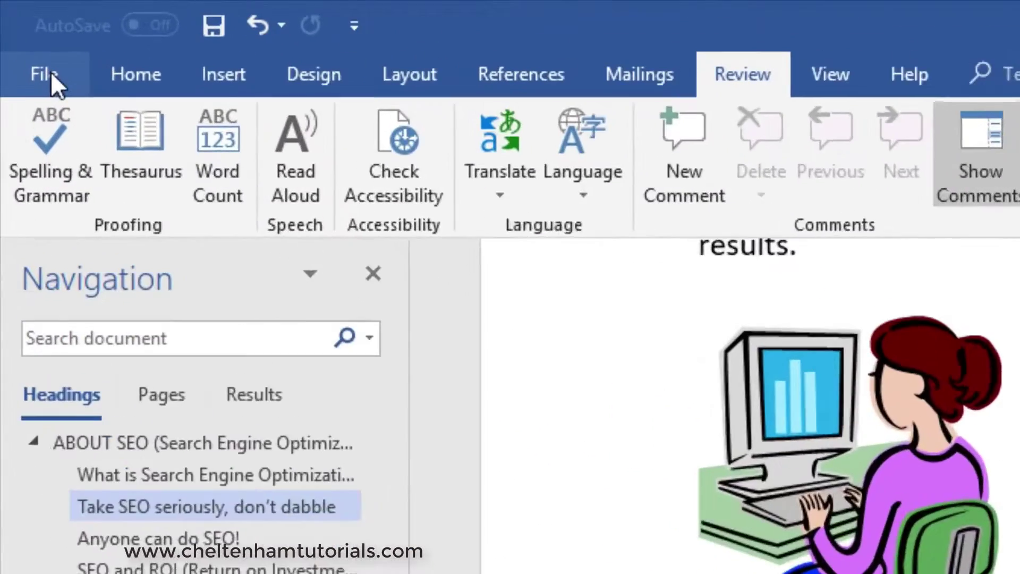
pyautogui.click(51, 74)
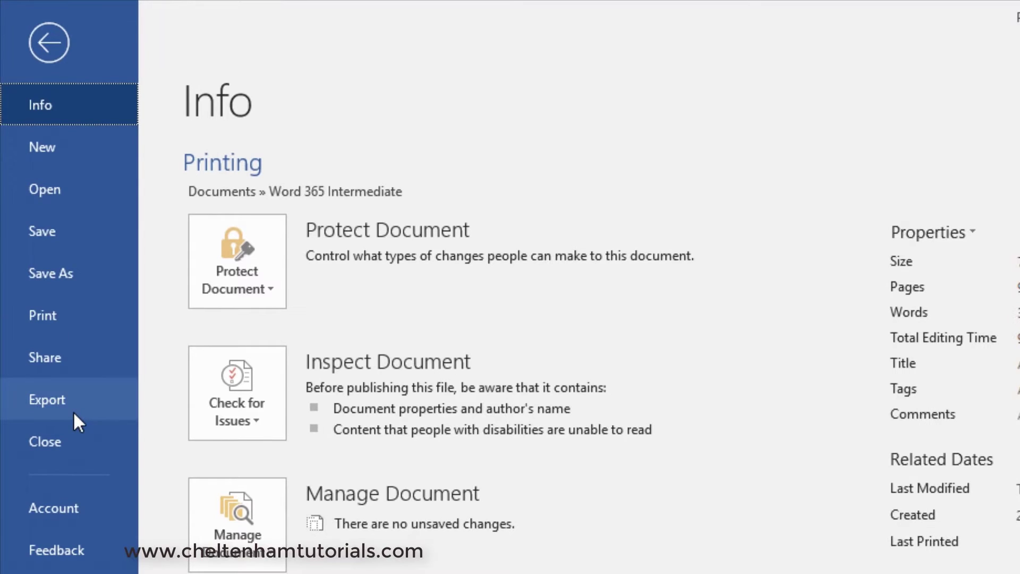
pyautogui.click(52, 310)
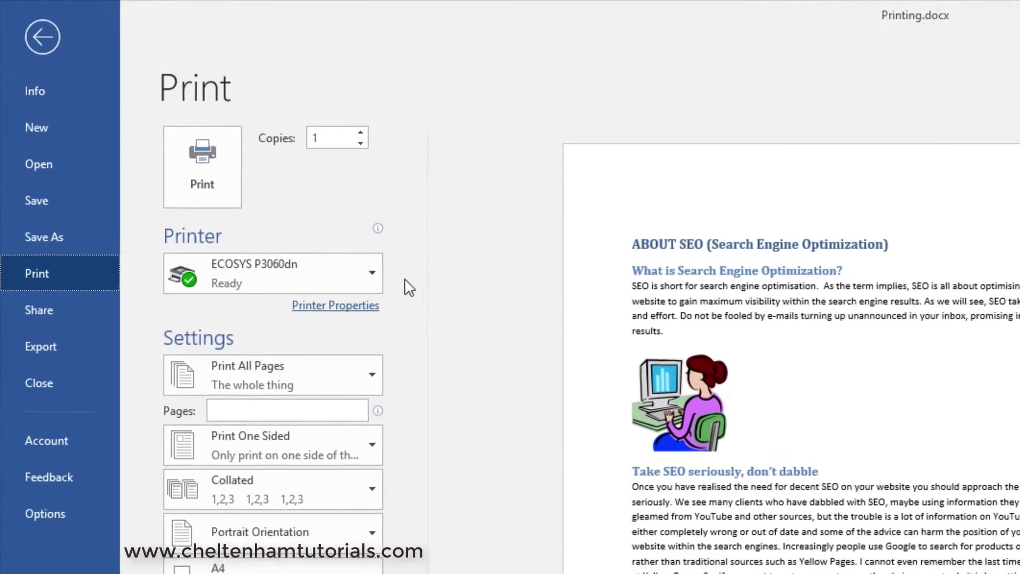
pyautogui.click(383, 282)
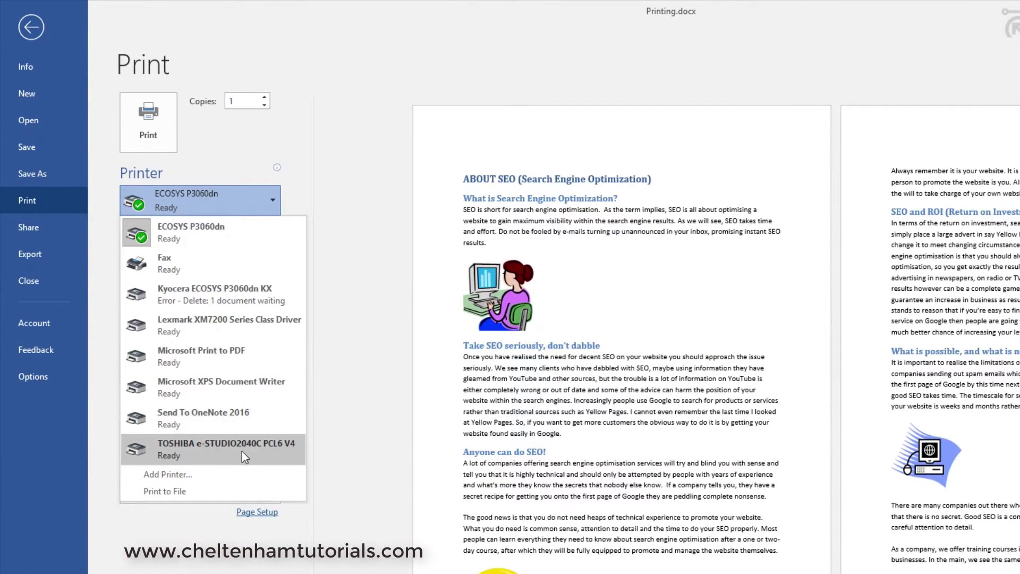
pyautogui.moveTo(196, 234)
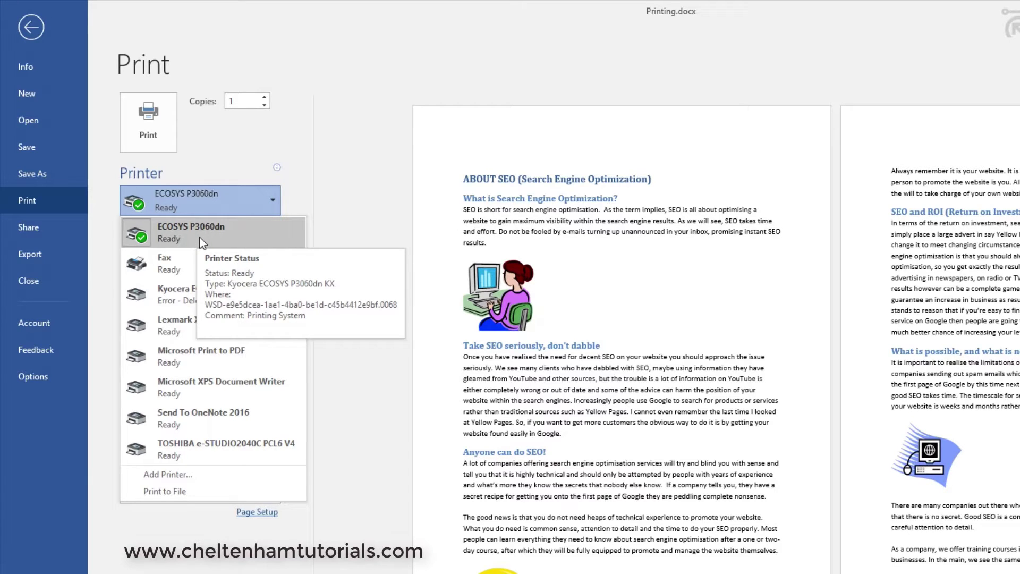
pyautogui.click(202, 242)
pyautogui.click(274, 206)
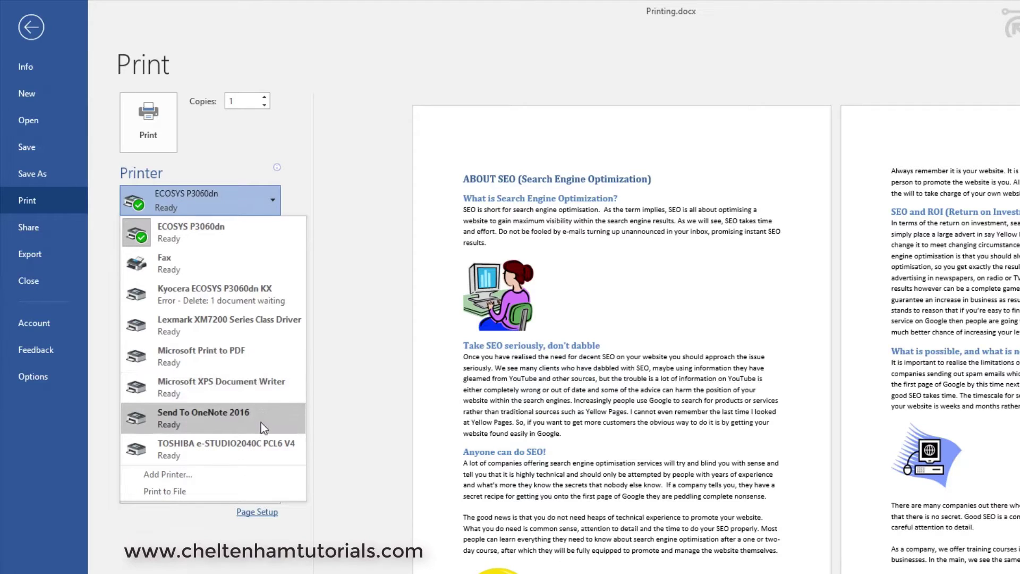
pyautogui.moveTo(261, 422)
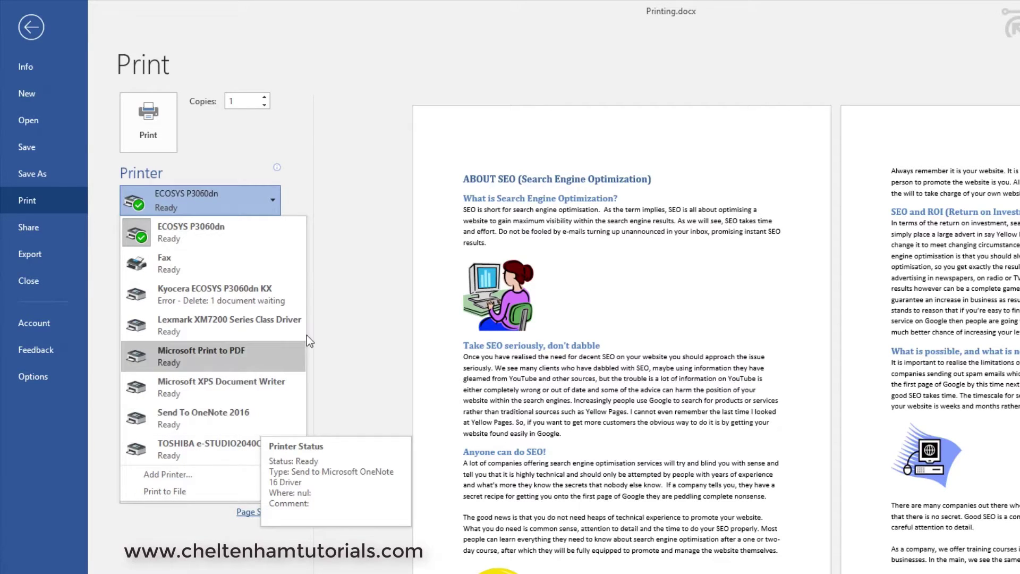
pyautogui.click(351, 233)
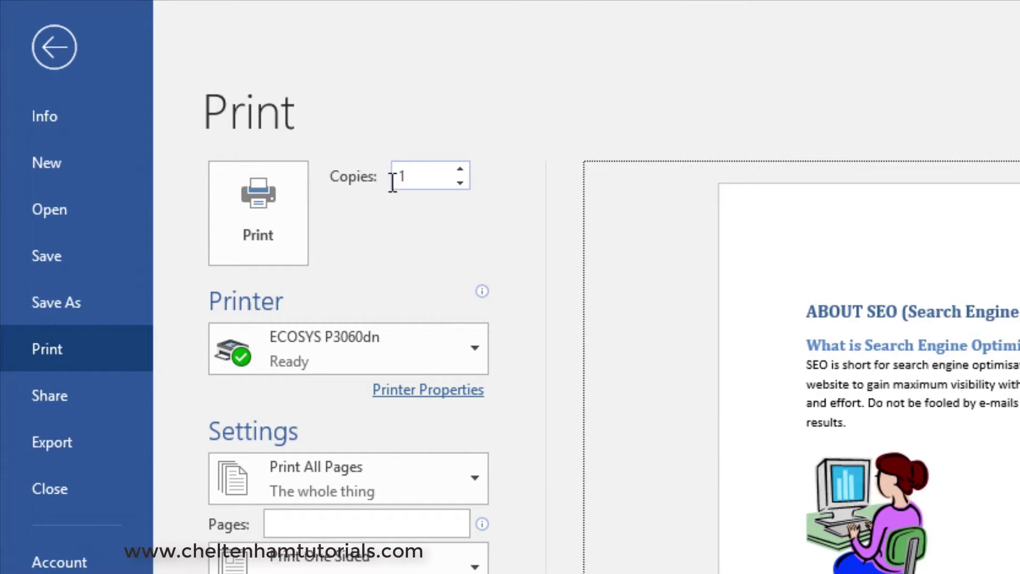
# - Leave copies at 1 and keep Print All Pages
pyautogui.click(462, 167)
pyautogui.click(462, 167)
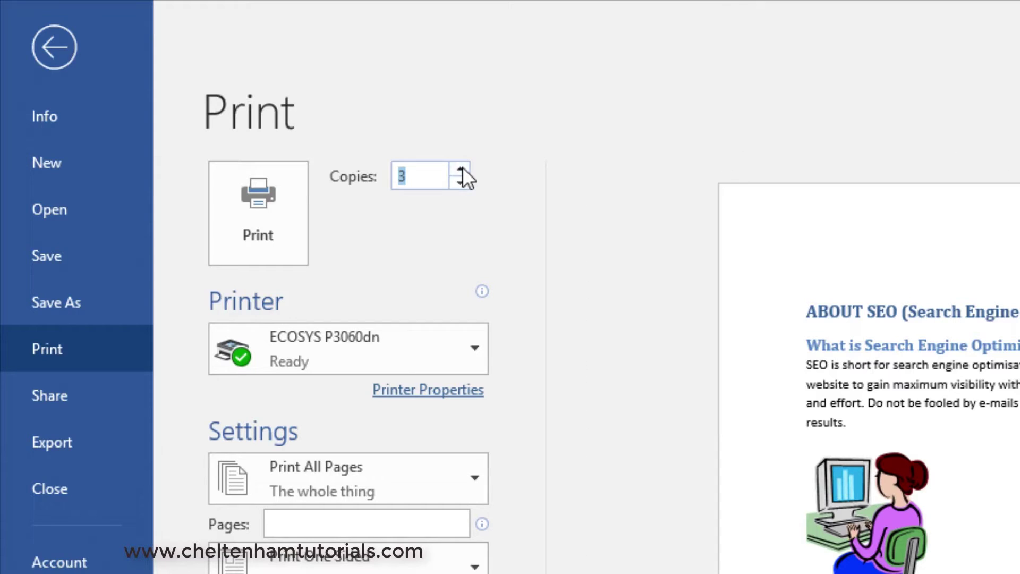
pyautogui.click(463, 167)
pyautogui.click(462, 166)
pyautogui.click(461, 182)
pyautogui.click(460, 183)
pyautogui.click(460, 183)
pyautogui.click(461, 182)
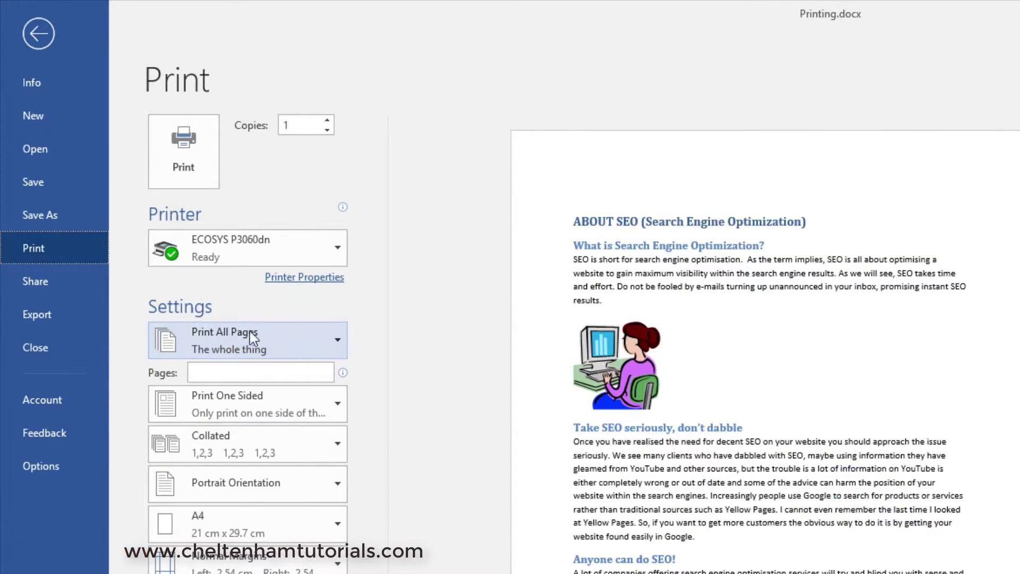
pyautogui.click(338, 341)
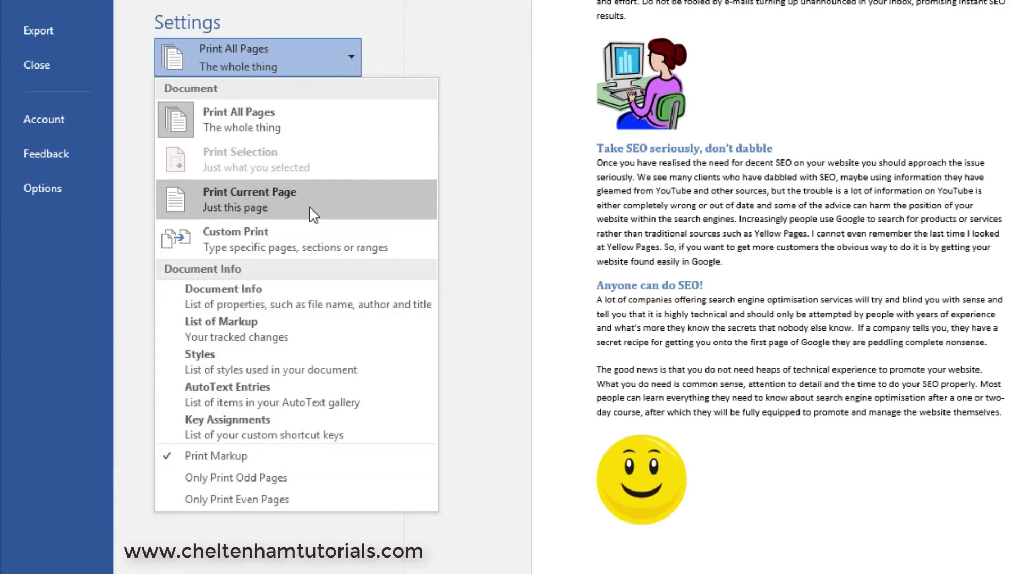
pyautogui.click(324, 121)
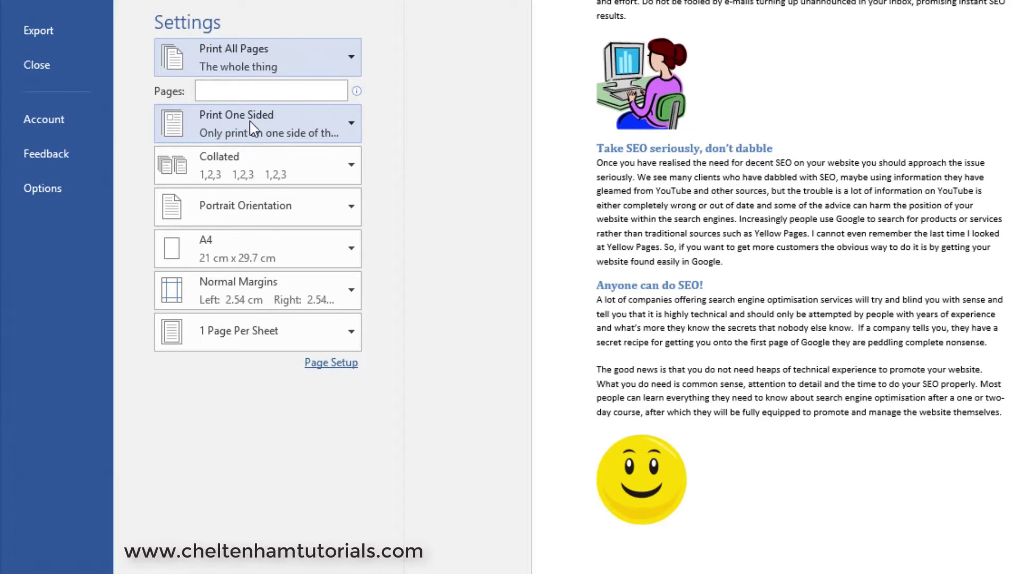
# - Print on both sides flipping on the long edge, keeping Portrait orientation
pyautogui.click(352, 126)
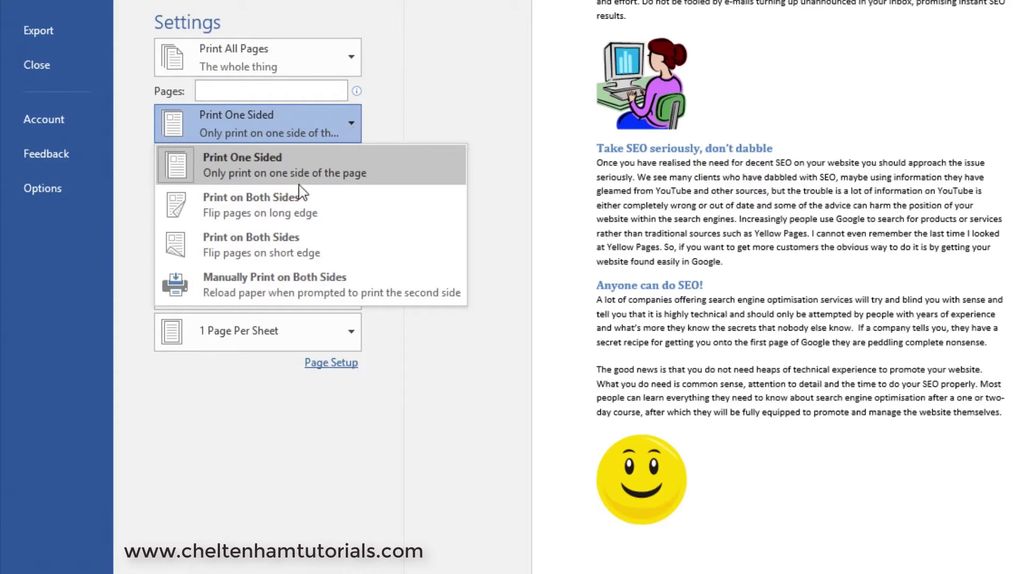
pyautogui.click(290, 198)
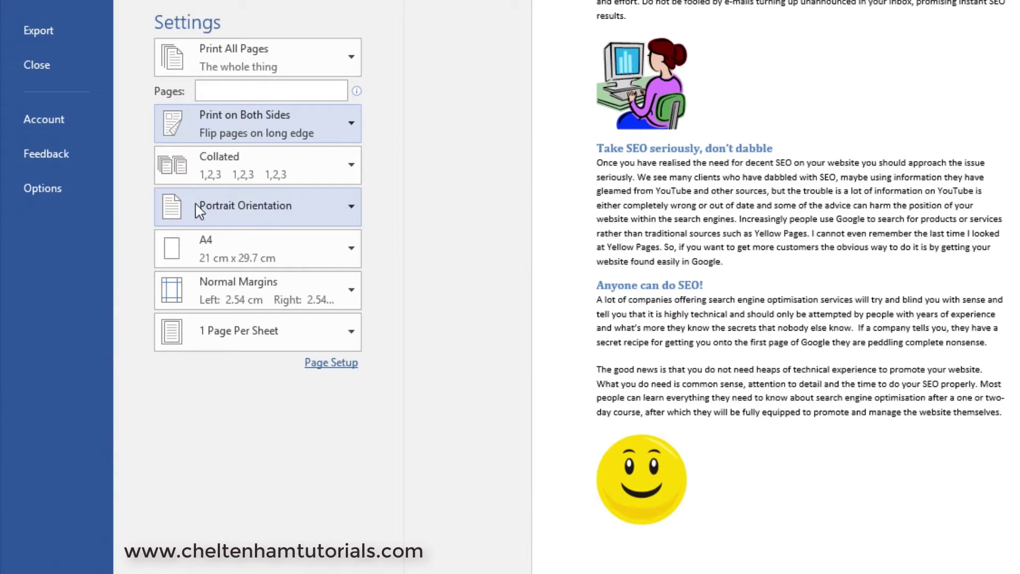
pyautogui.click(353, 208)
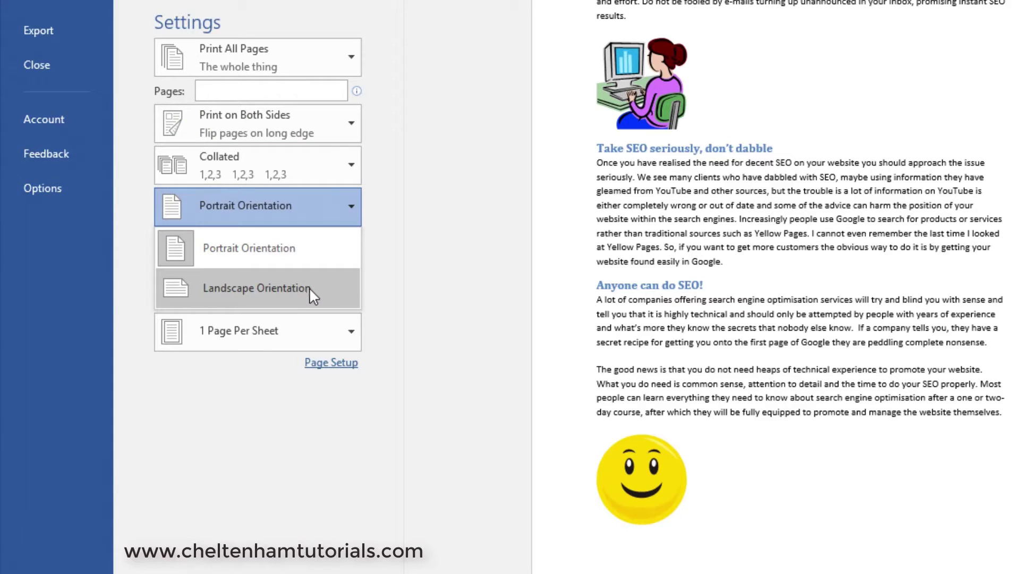
pyautogui.click(416, 199)
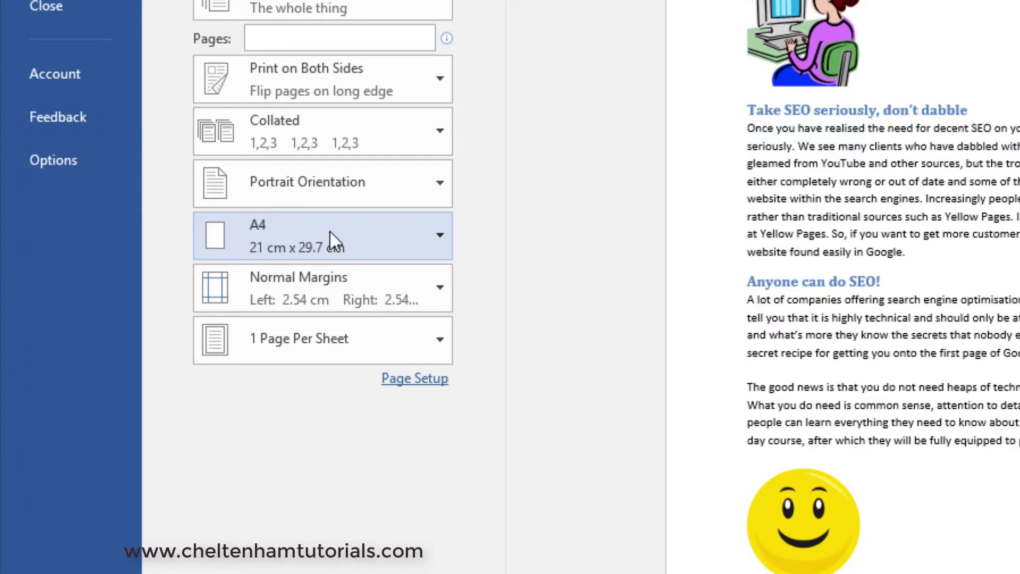
pyautogui.click(442, 237)
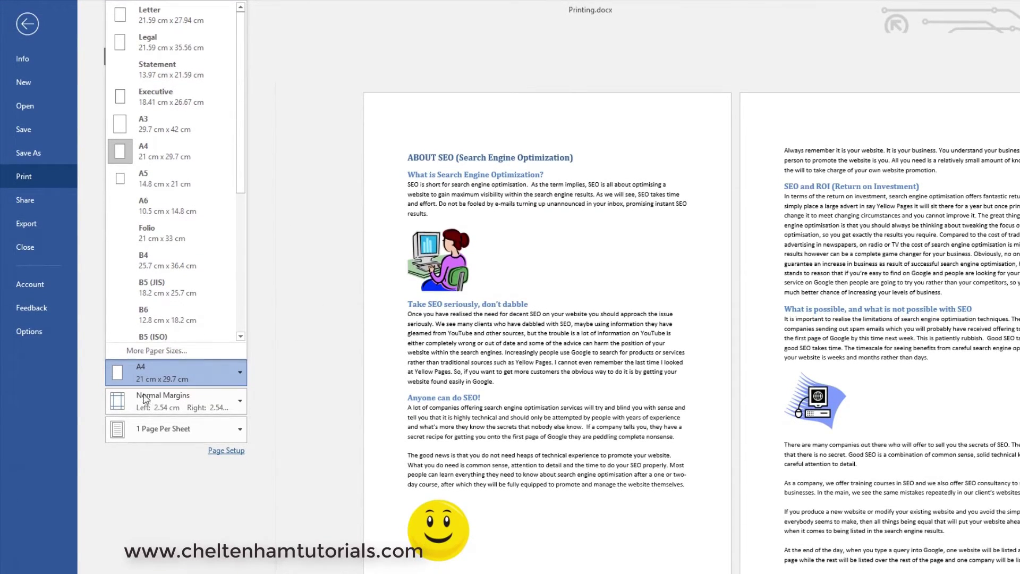
pyautogui.click(287, 357)
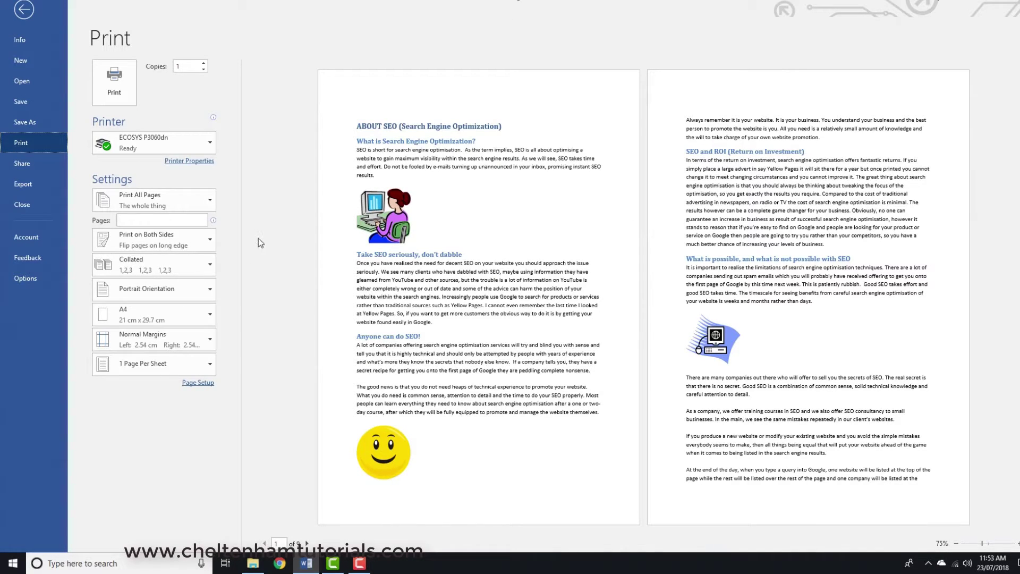
# - Try Narrow and Wide margins, settle on Normal 2.54 cm, then open Custom Margins
pyautogui.click(211, 340)
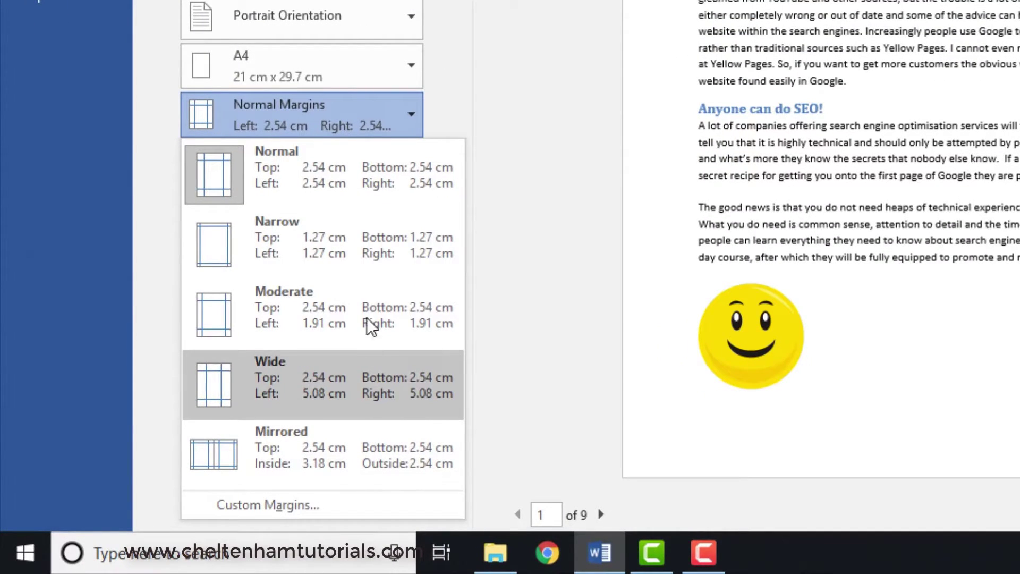
pyautogui.click(364, 264)
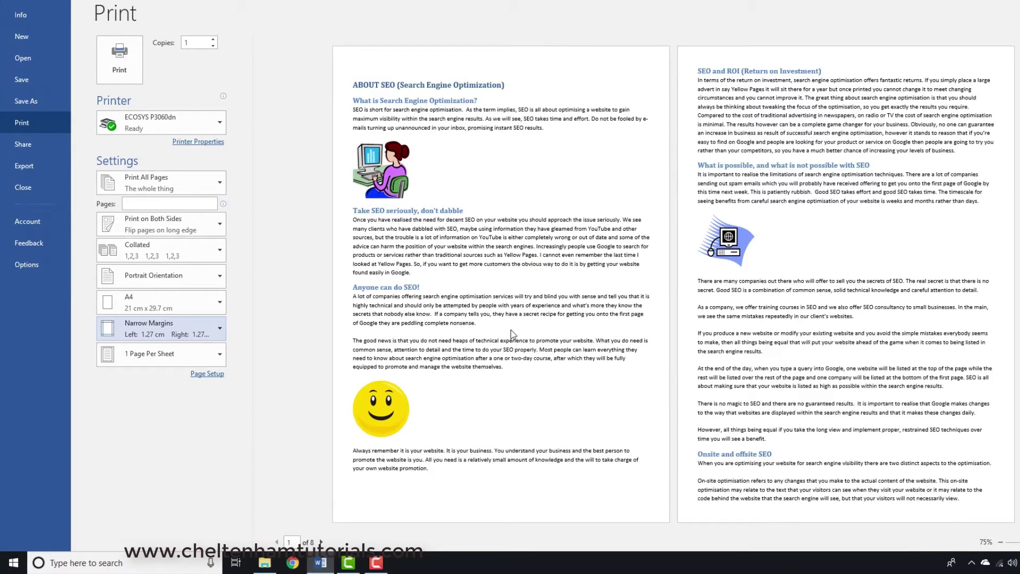
pyautogui.click(219, 330)
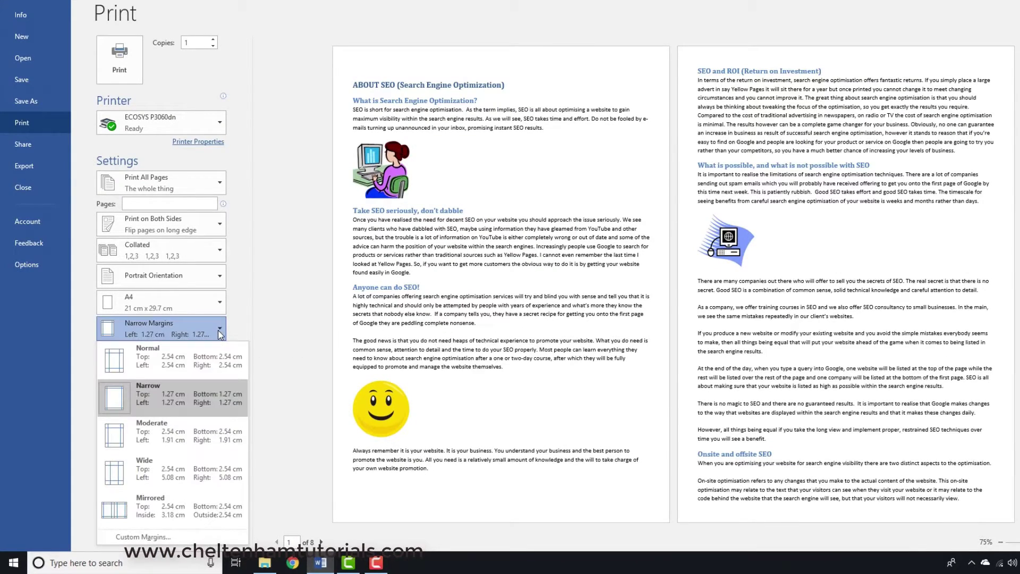
pyautogui.click(162, 472)
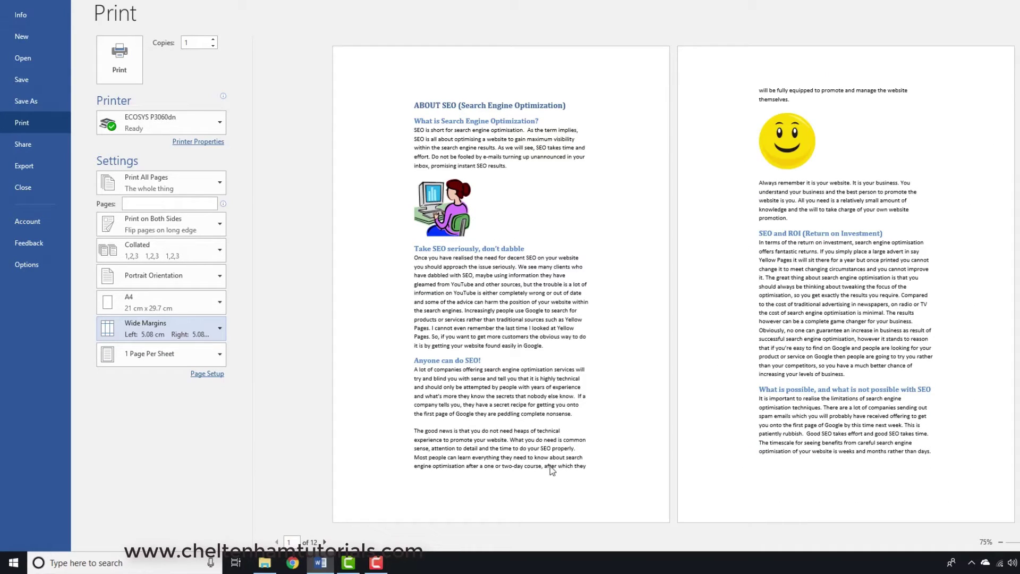
pyautogui.click(218, 332)
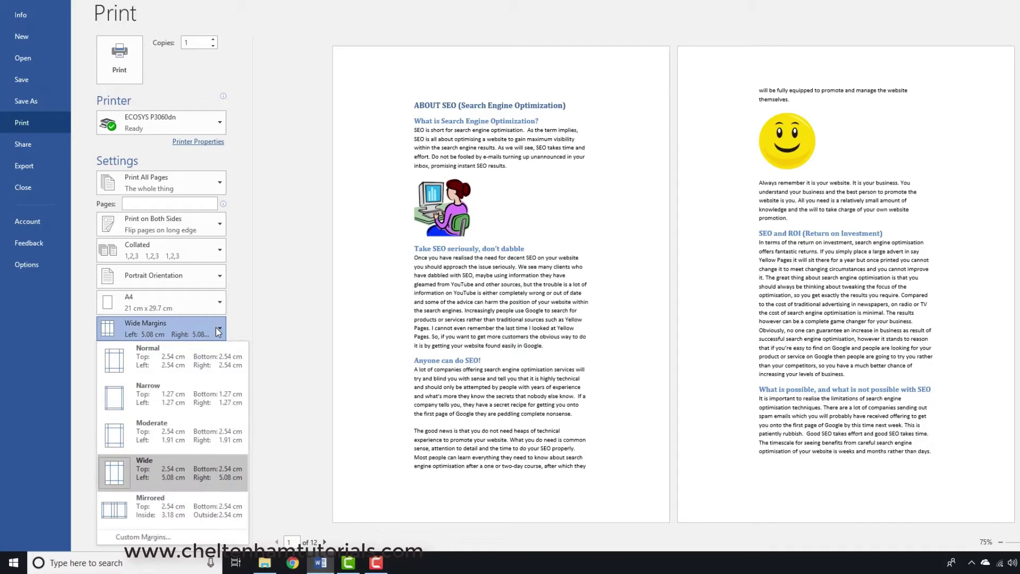
pyautogui.click(197, 353)
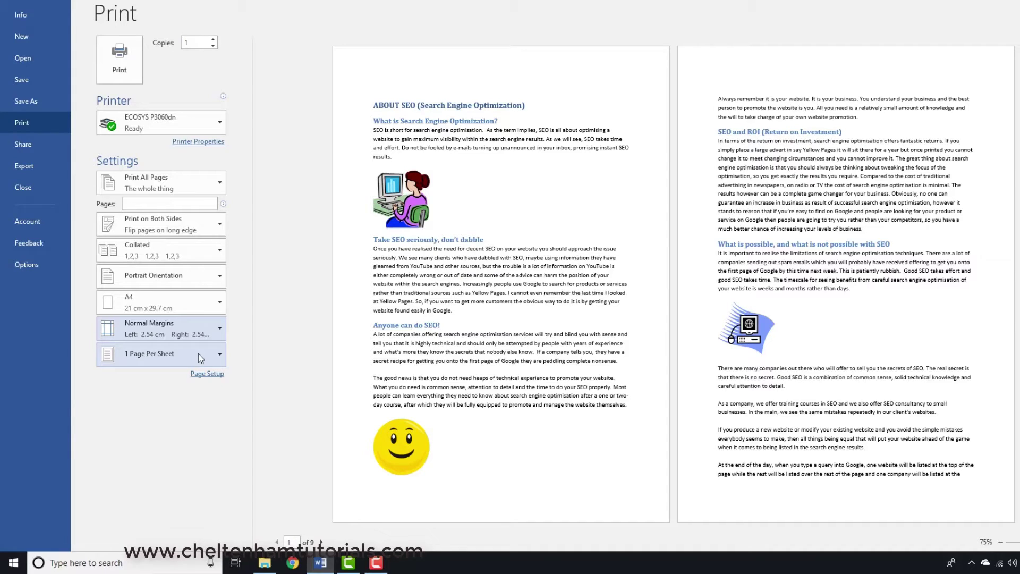
pyautogui.click(221, 332)
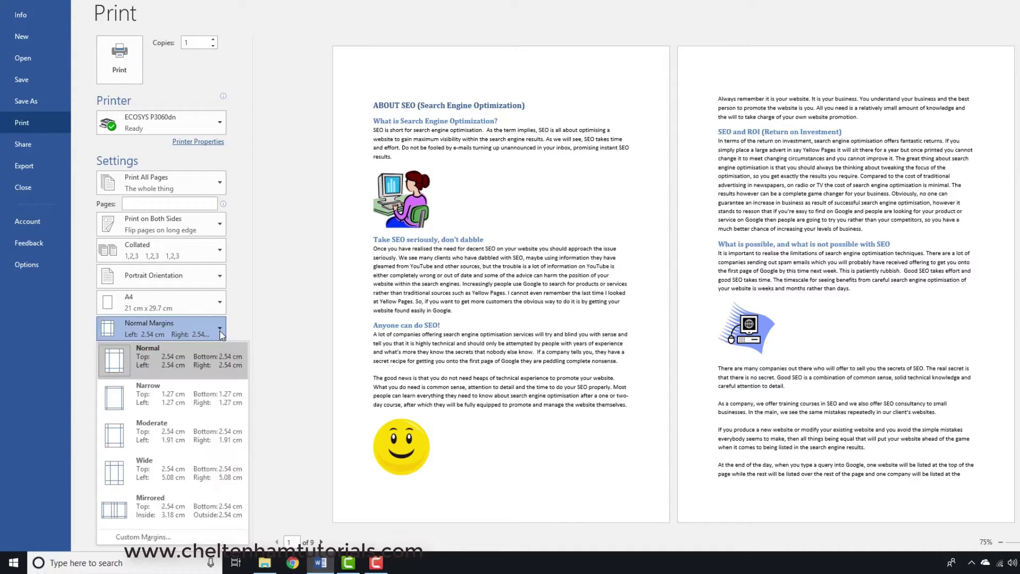
pyautogui.click(143, 538)
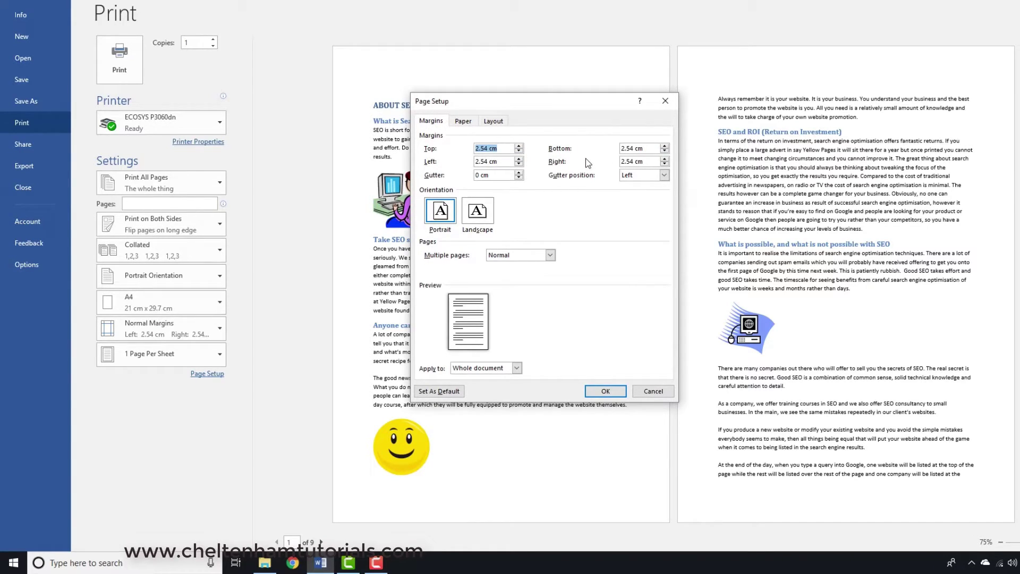
pyautogui.click(653, 393)
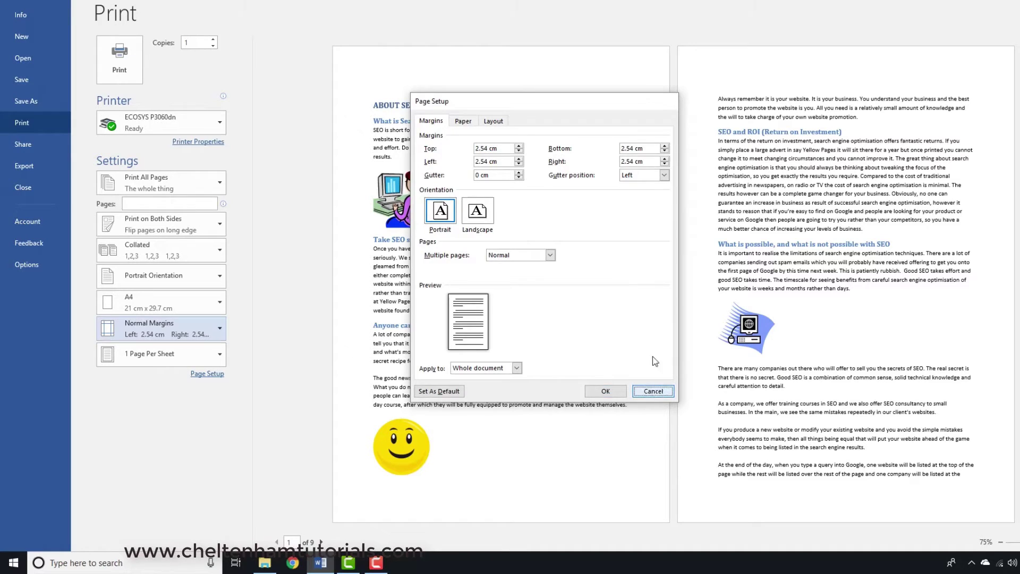
pyautogui.click(219, 355)
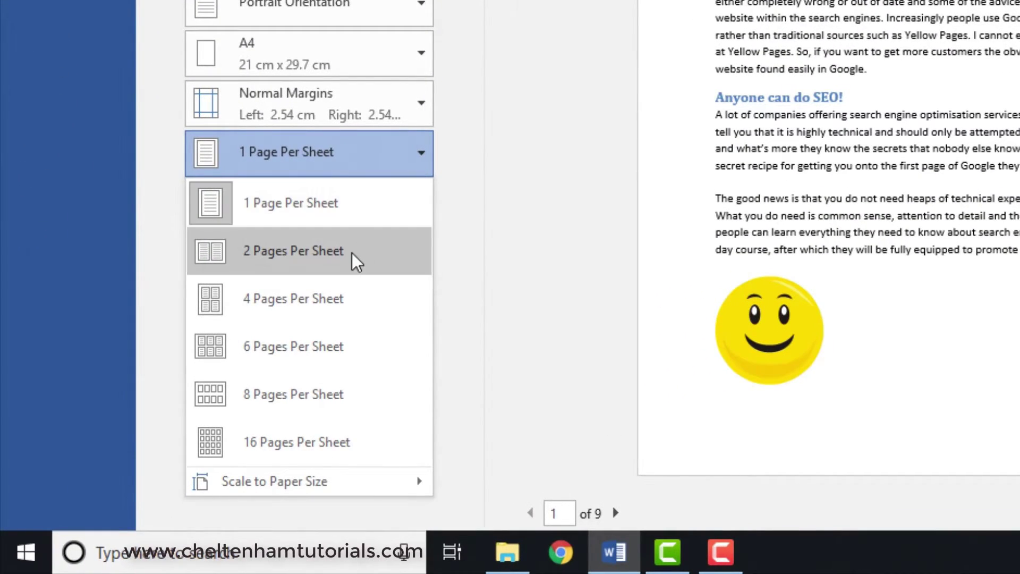
pyautogui.click(352, 253)
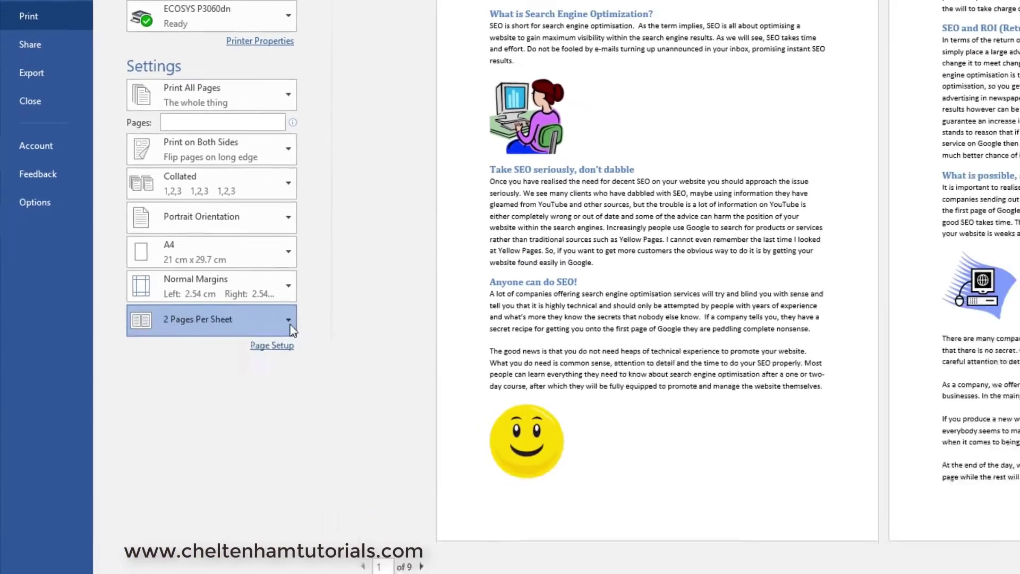
pyautogui.click(290, 323)
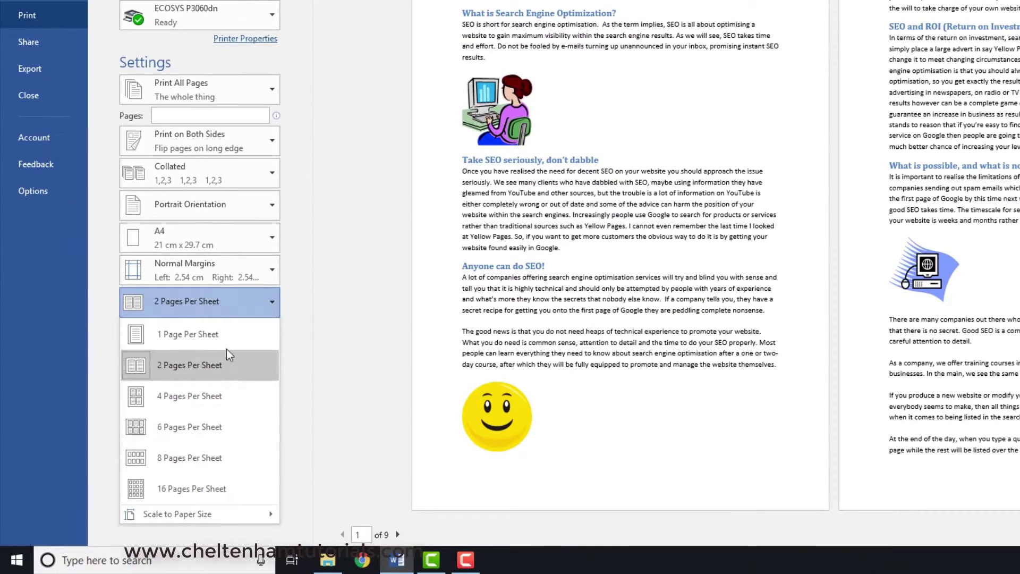
pyautogui.click(214, 328)
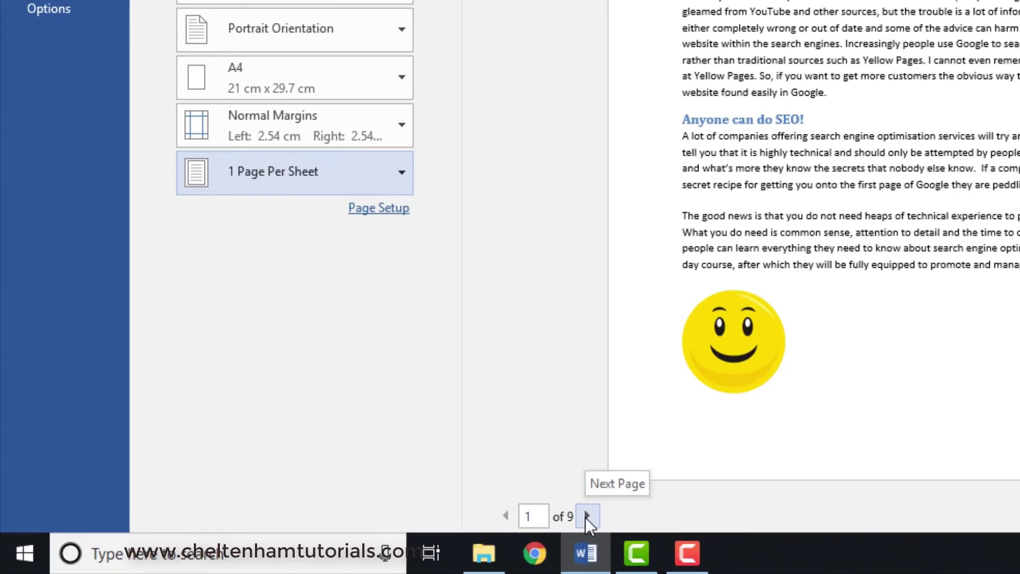
pyautogui.click(587, 516)
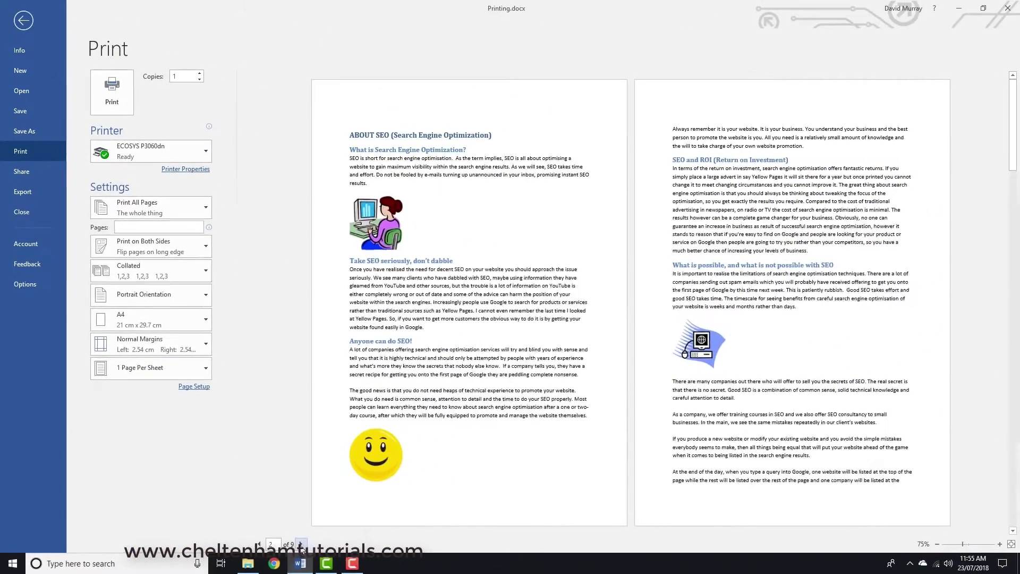
pyautogui.click(301, 545)
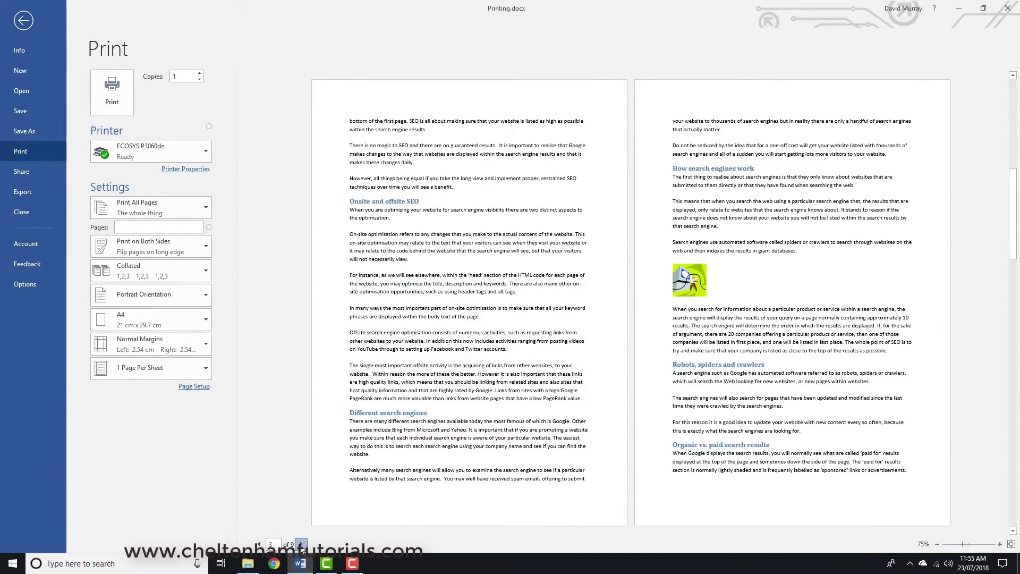
pyautogui.click(301, 546)
pyautogui.click(301, 545)
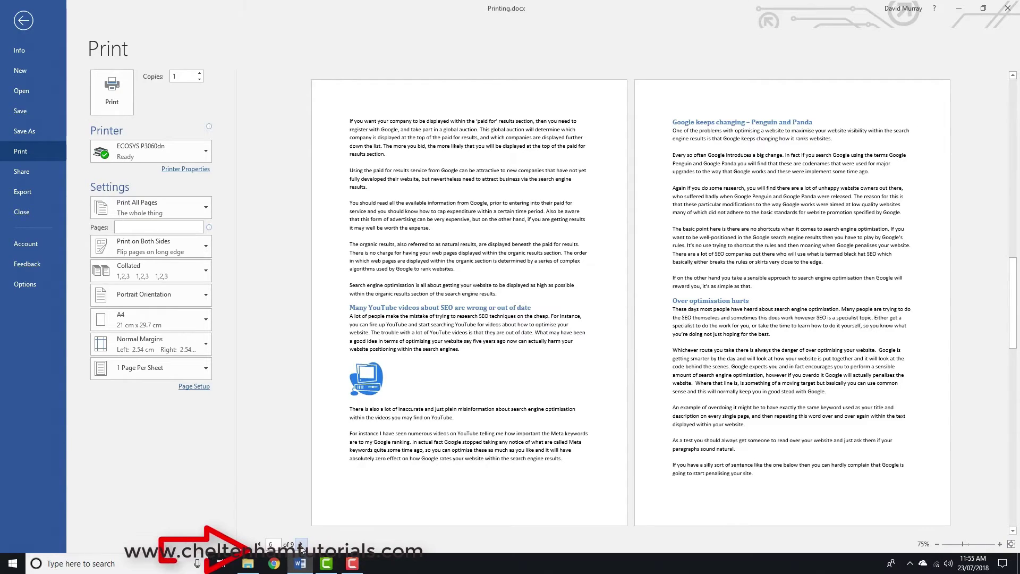
pyautogui.click(301, 545)
pyautogui.click(301, 545)
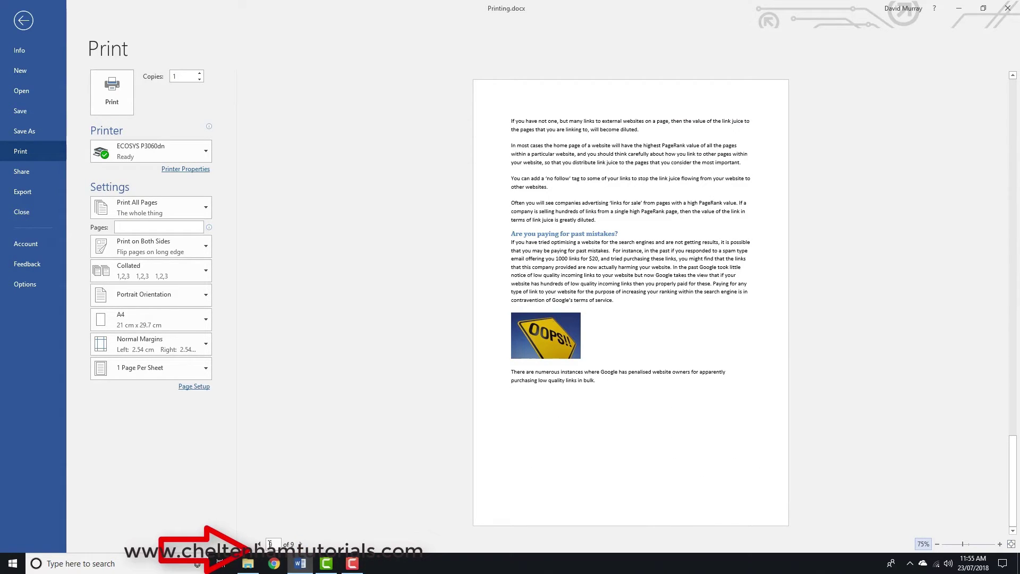
pyautogui.click(259, 545)
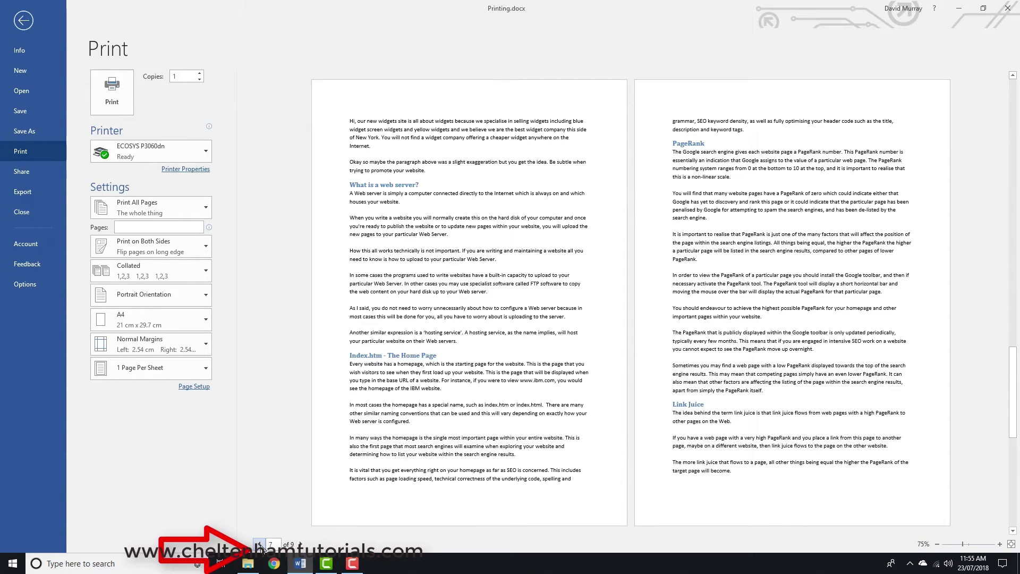
pyautogui.click(259, 546)
pyautogui.click(259, 545)
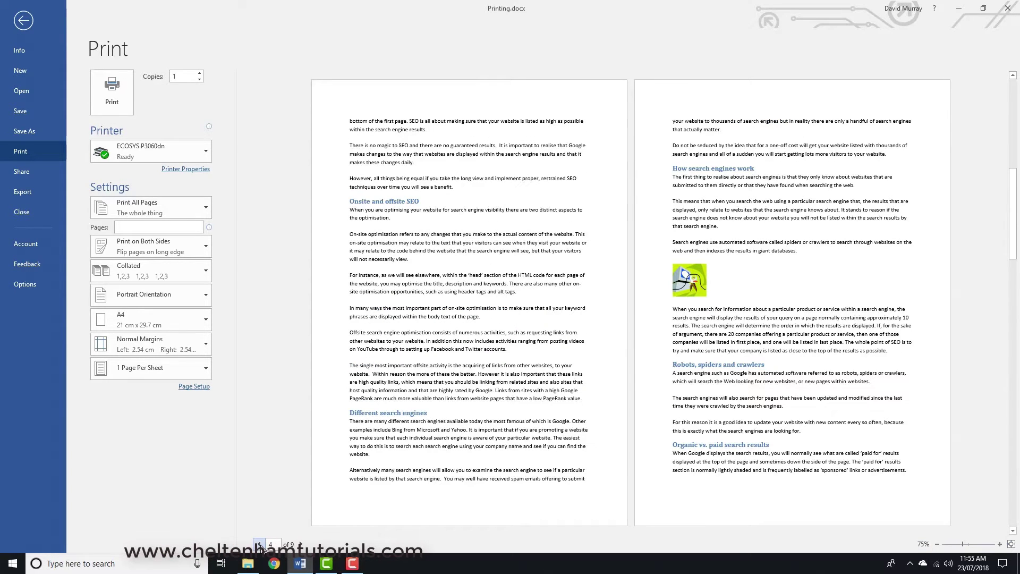
pyautogui.click(259, 545)
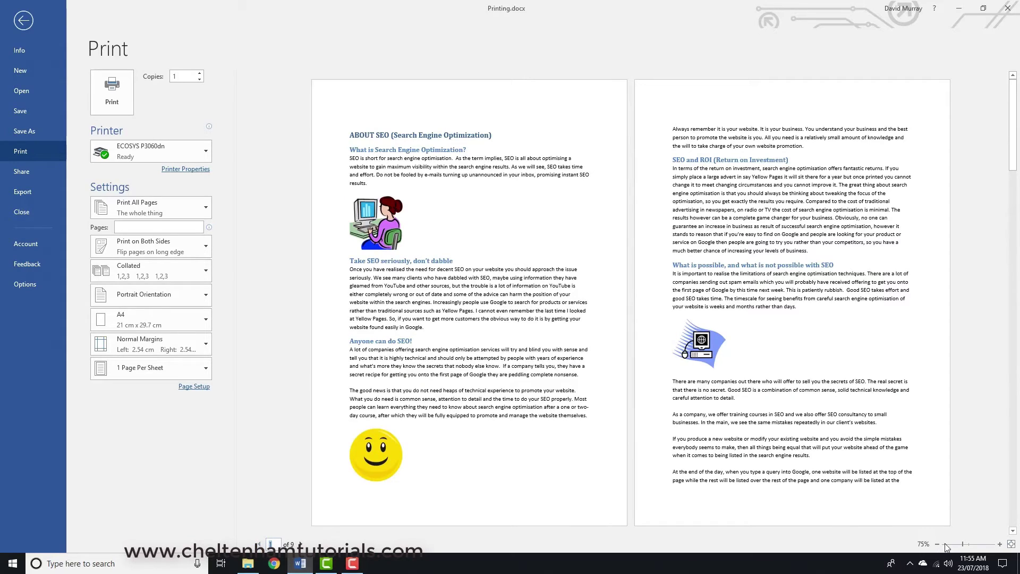
pyautogui.click(973, 547)
pyautogui.click(973, 547)
pyautogui.moveTo(973, 547); pyautogui.dragTo(958, 548)
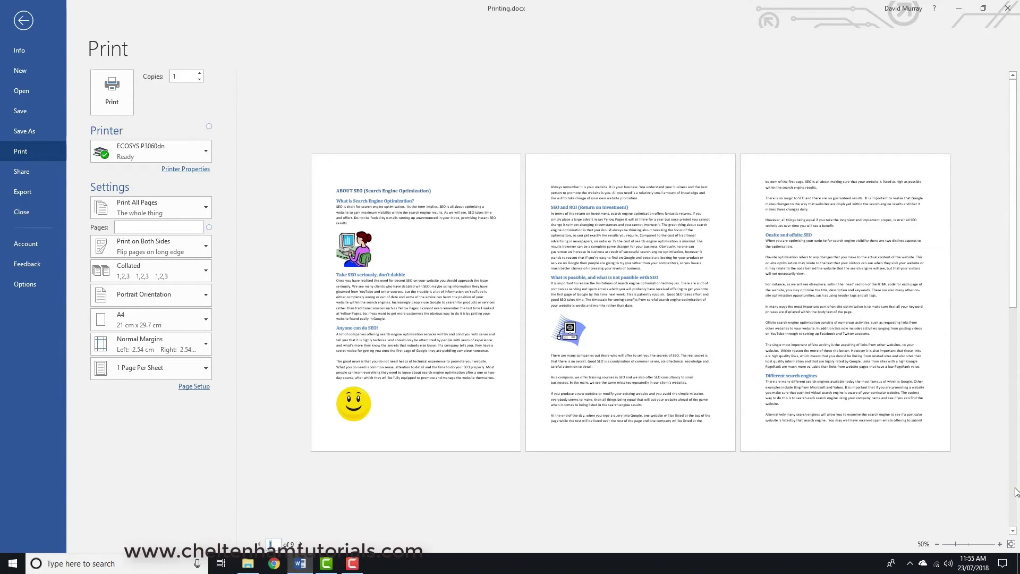
pyautogui.scroll(-6, 1017, 491)
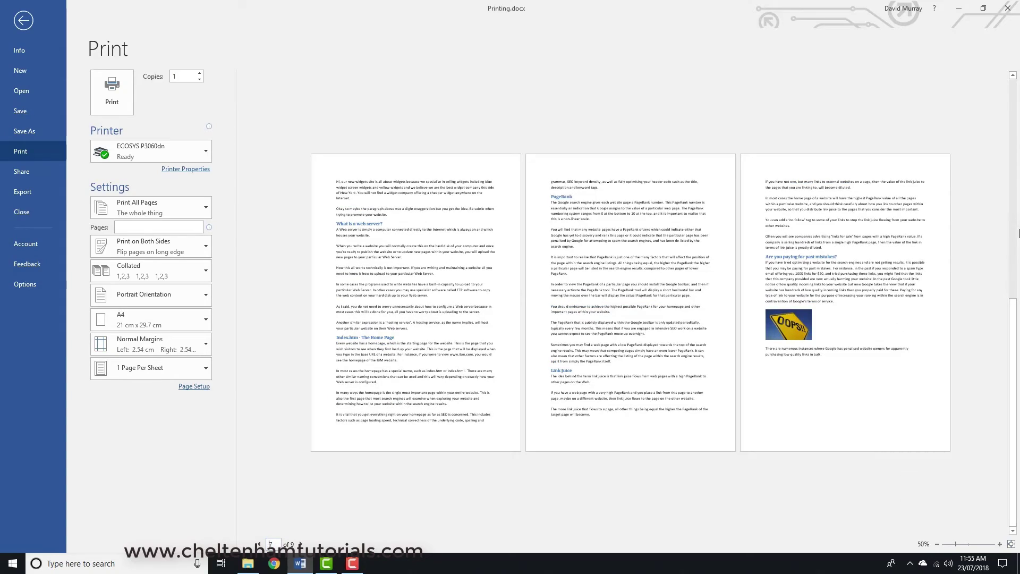
pyautogui.scroll(6, 1016, 101)
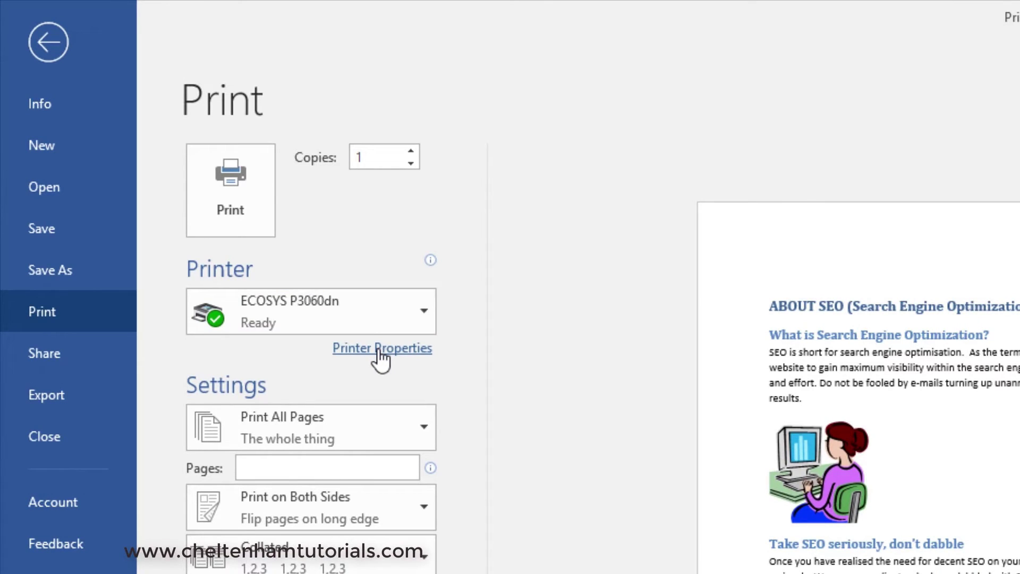
pyautogui.click(379, 351)
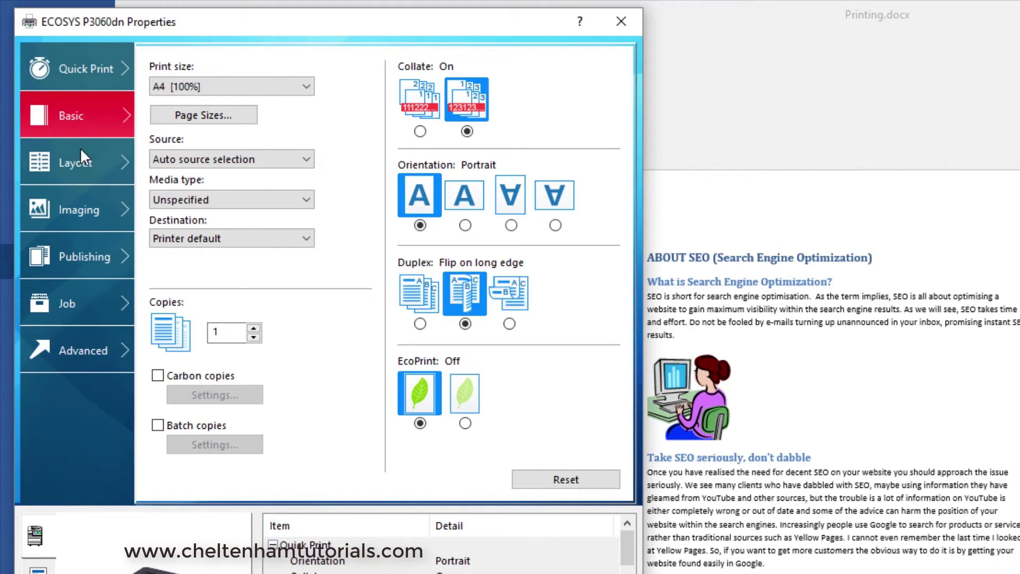
pyautogui.click(75, 161)
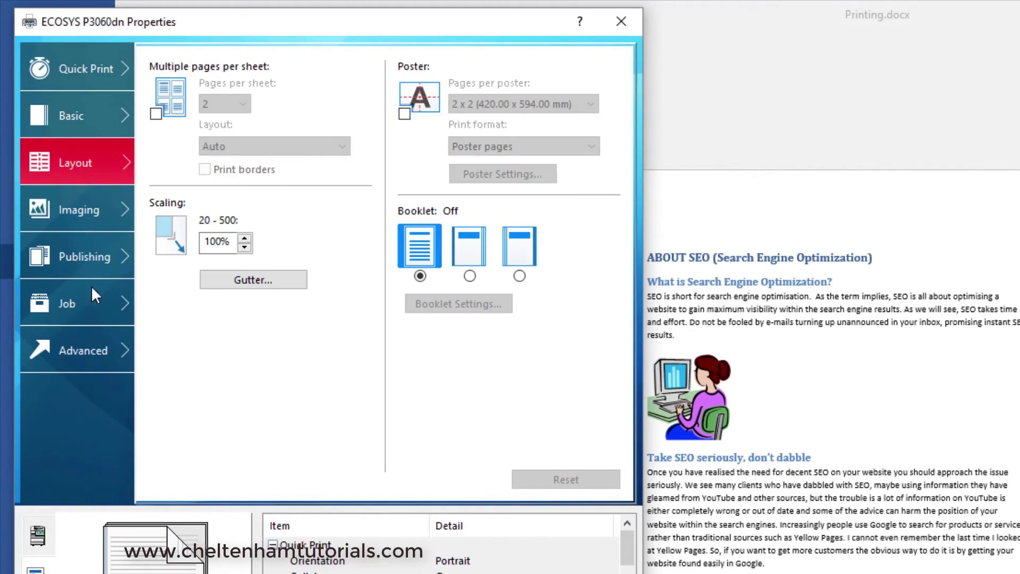
pyautogui.click(94, 258)
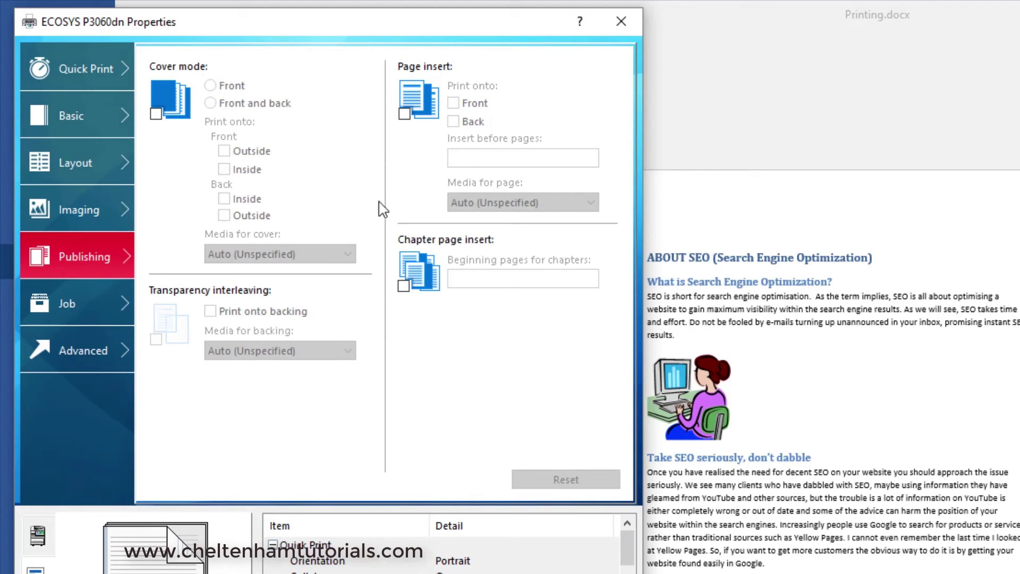
pyautogui.click(621, 22)
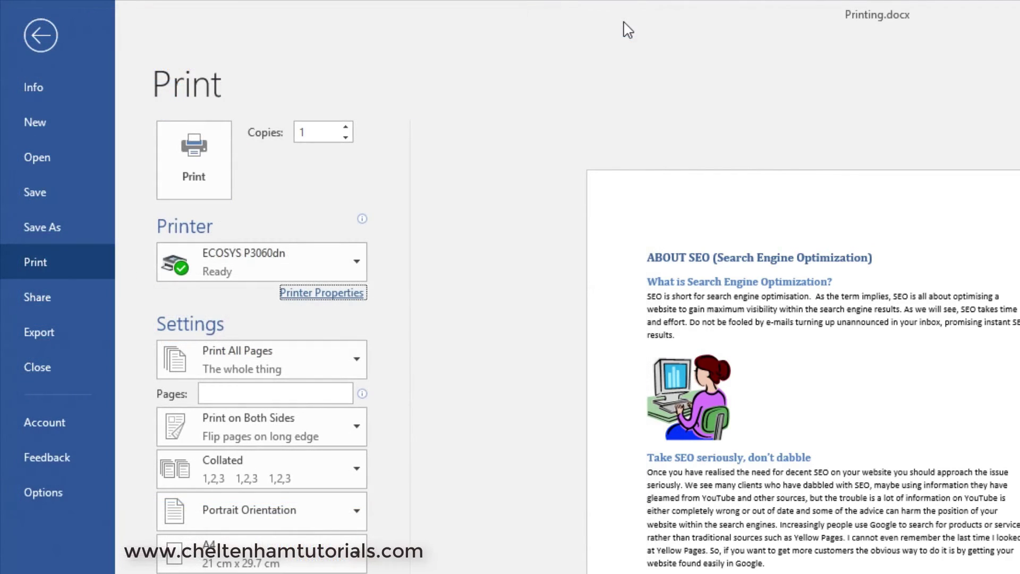